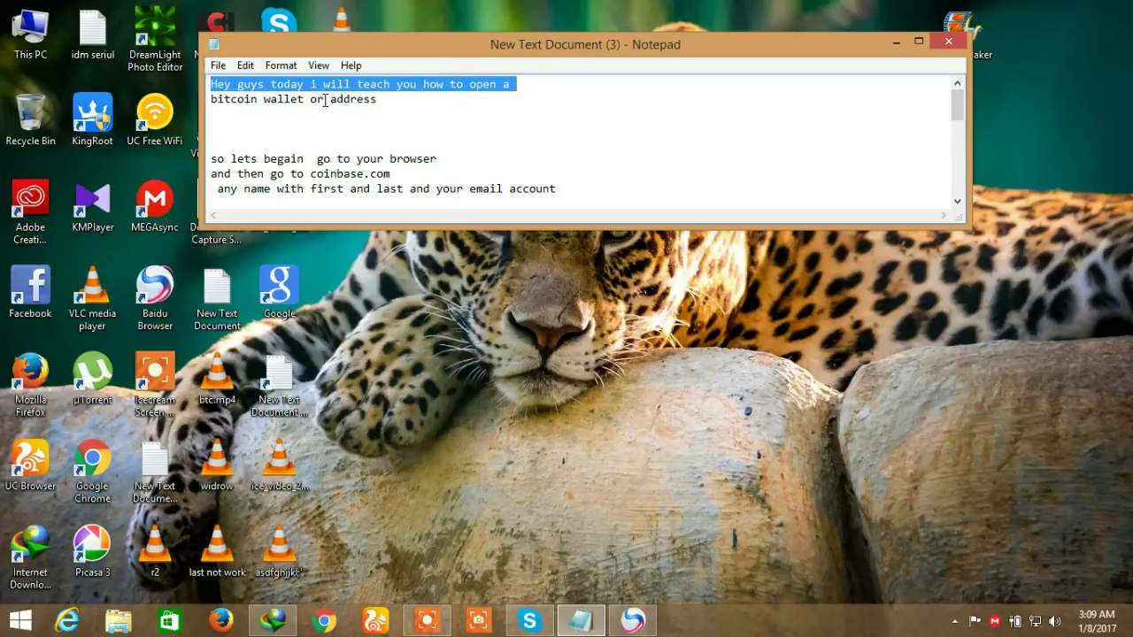
Read the opening Notepad lines on bitcoin wallets, then bring Baidu Browser forward.
drag(377, 99, 213, 102)
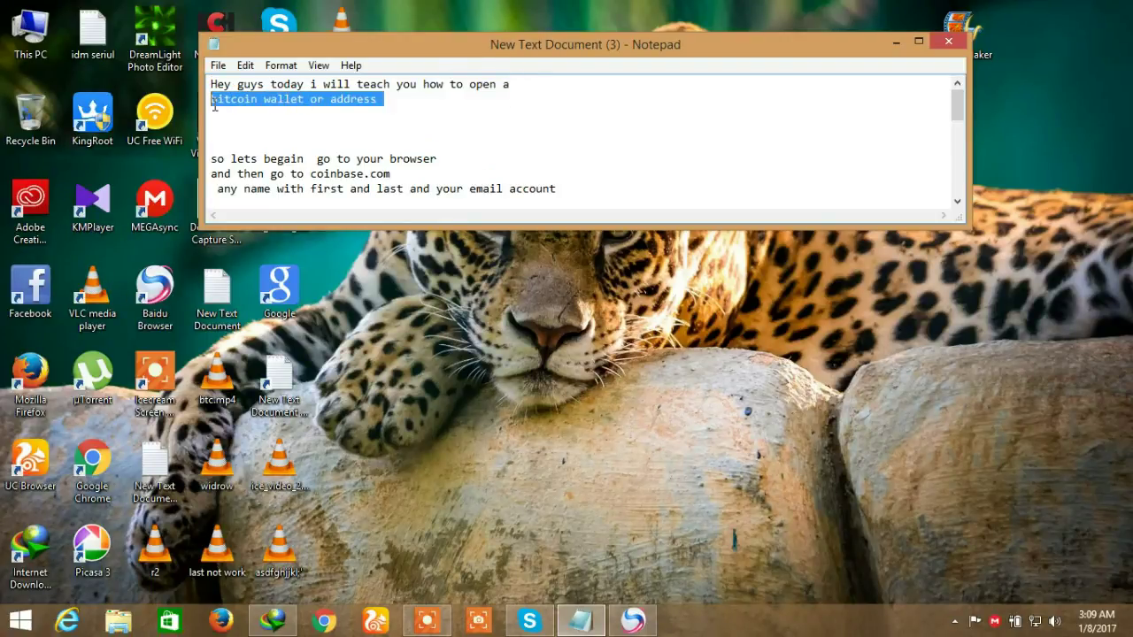
click(323, 133)
drag(240, 159, 345, 160)
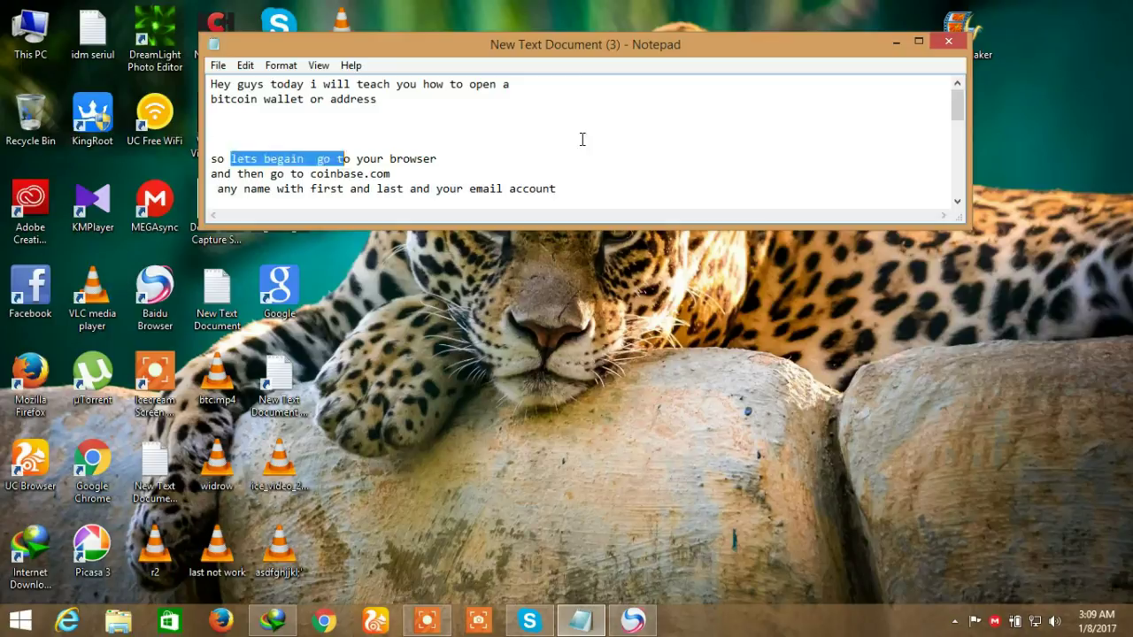
click(583, 140)
drag(437, 158, 209, 159)
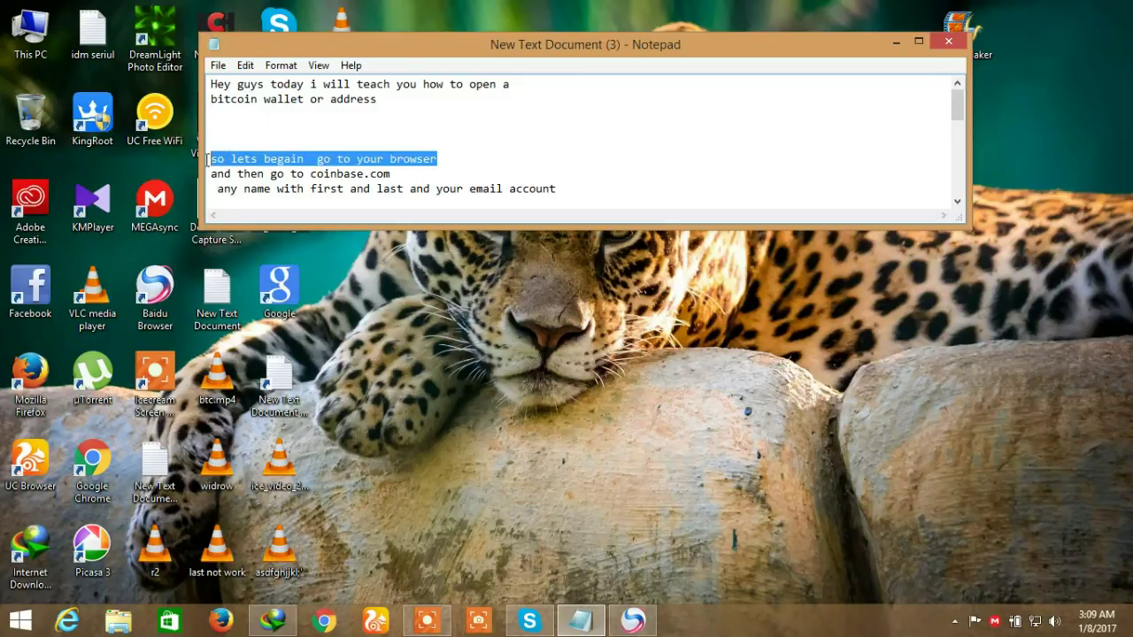
drag(384, 159, 442, 159)
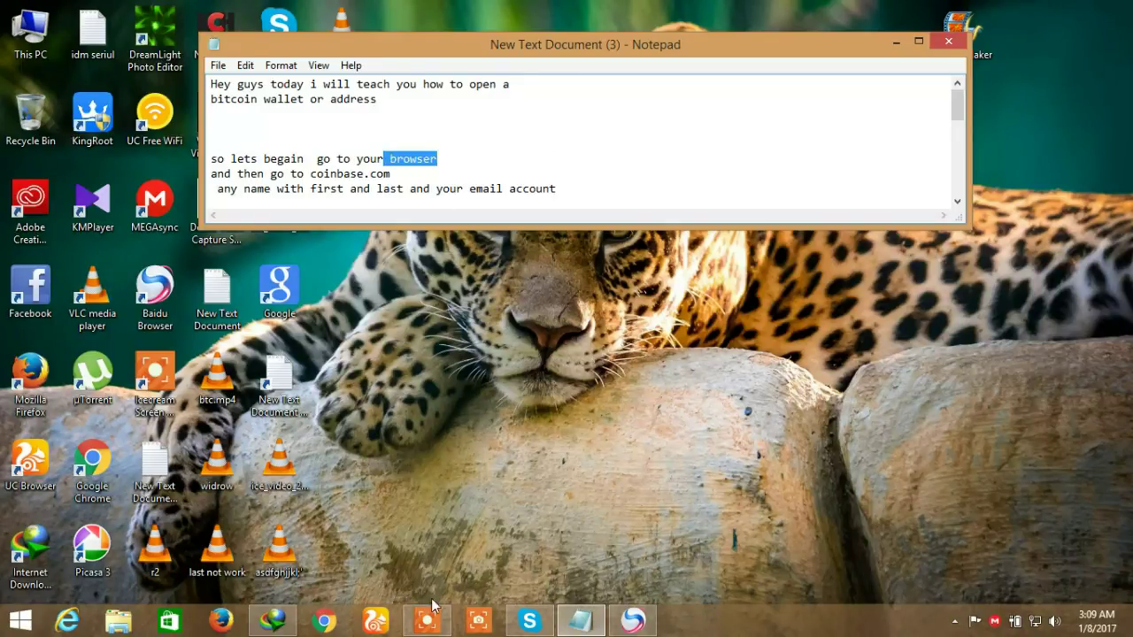
click(632, 621)
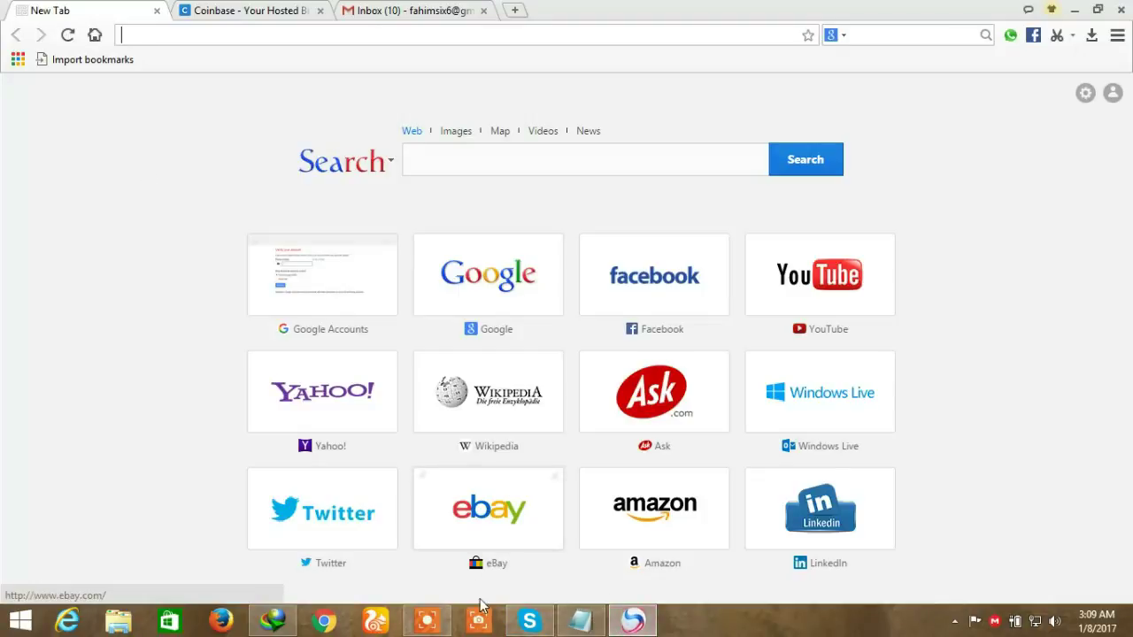
Load coinbase.com in the browser's new tab, as noted in Notepad.
click(575, 624)
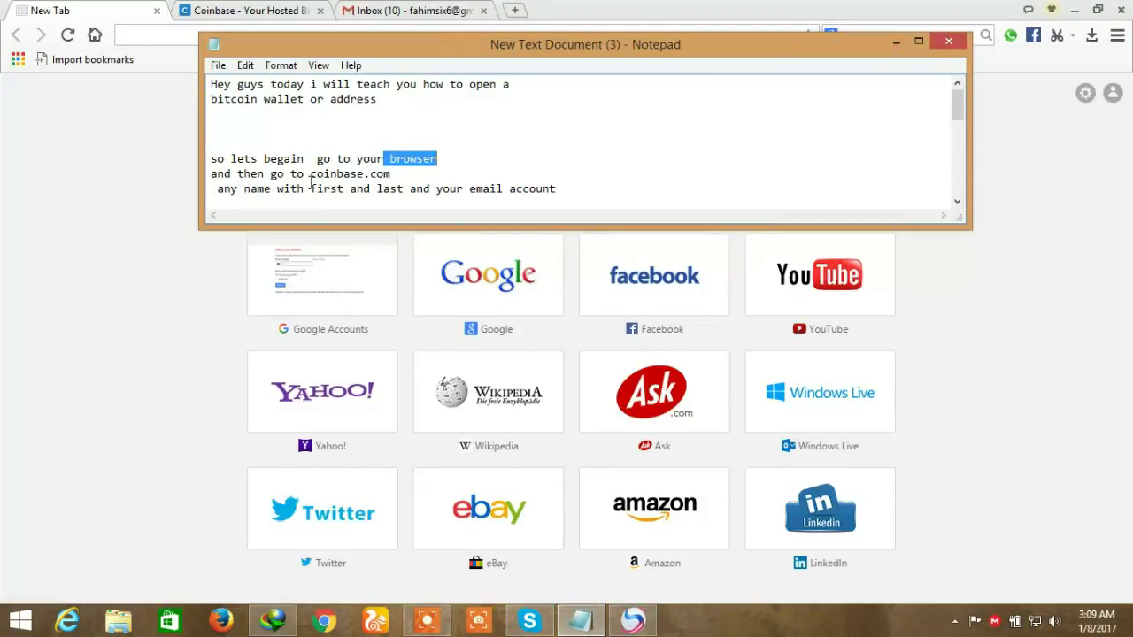
mouse_move(310, 174)
mouse_down()
mouse_move(402, 188)
mouse_move(297, 180)
mouse_up()
click(401, 179)
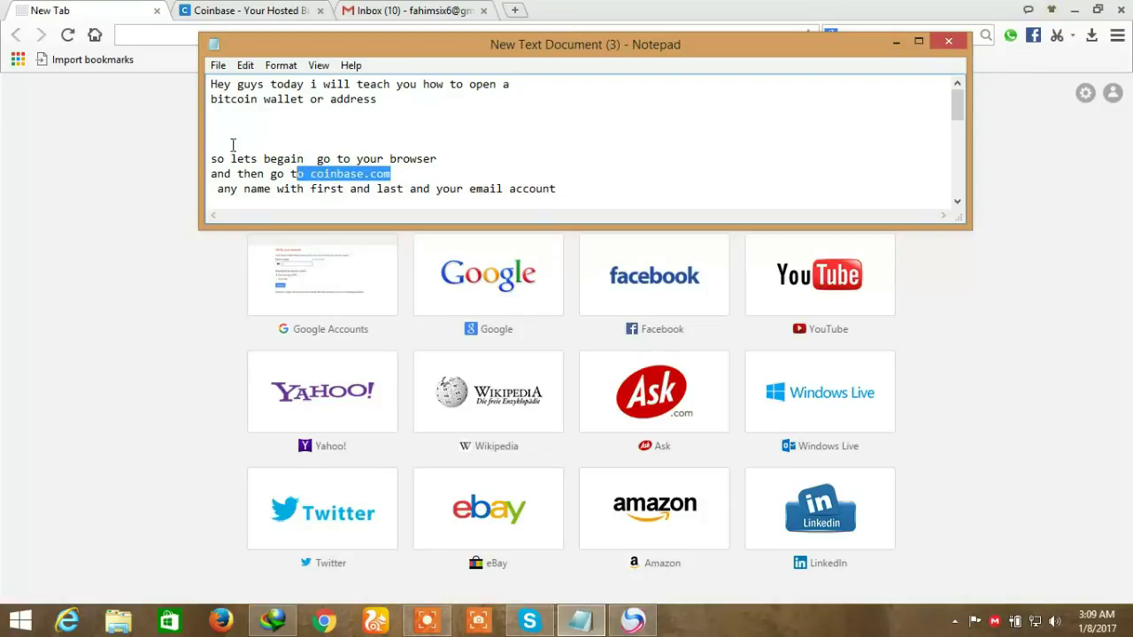
click(173, 33)
text(coin)
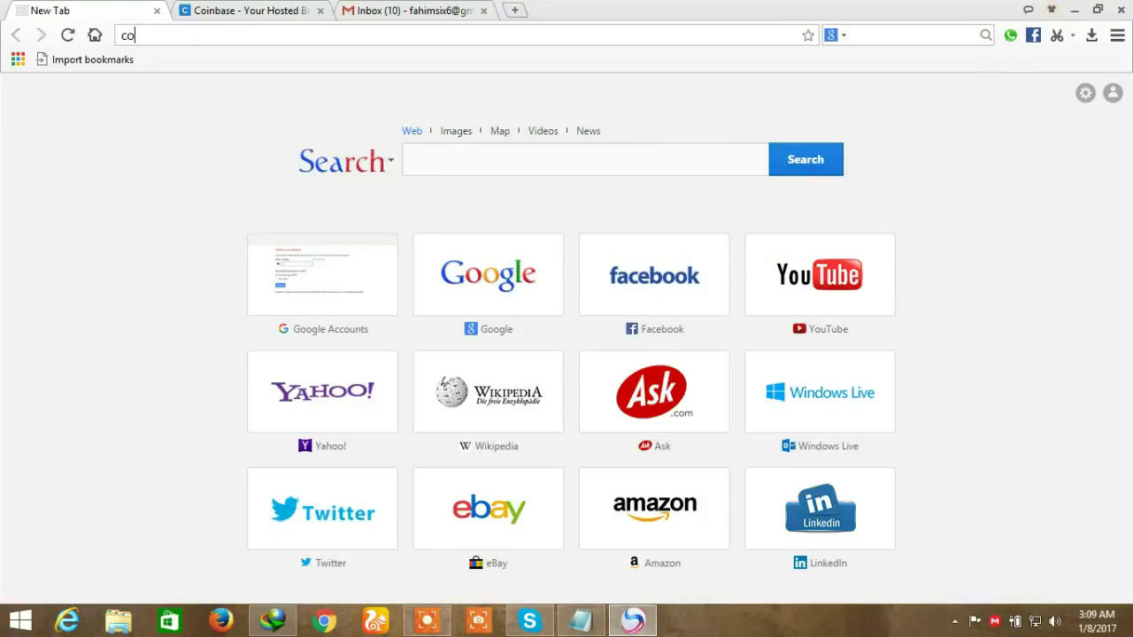
text(base)
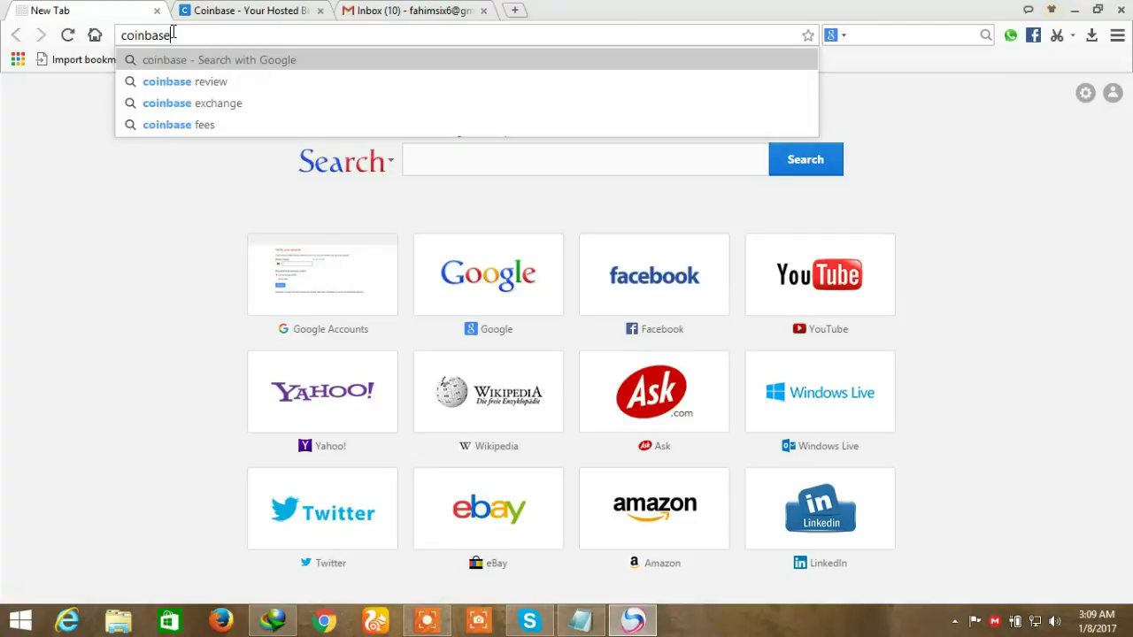
text(.com)
key(Return)
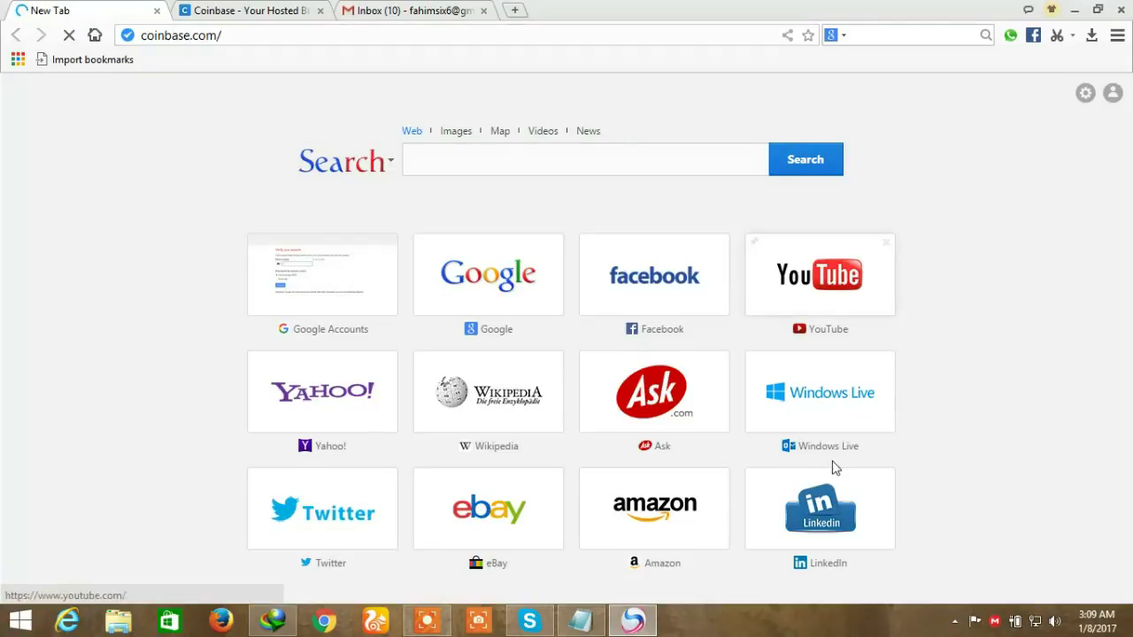
click(580, 619)
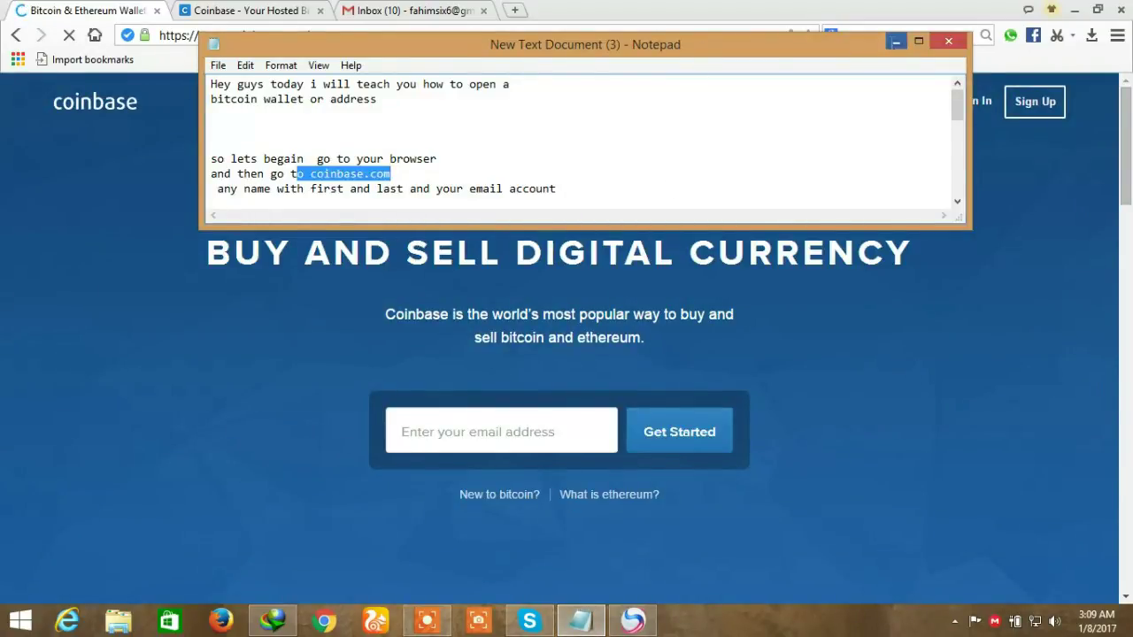
Open Coinbase's Sign Up form and close the duplicate still-loading tab.
click(895, 42)
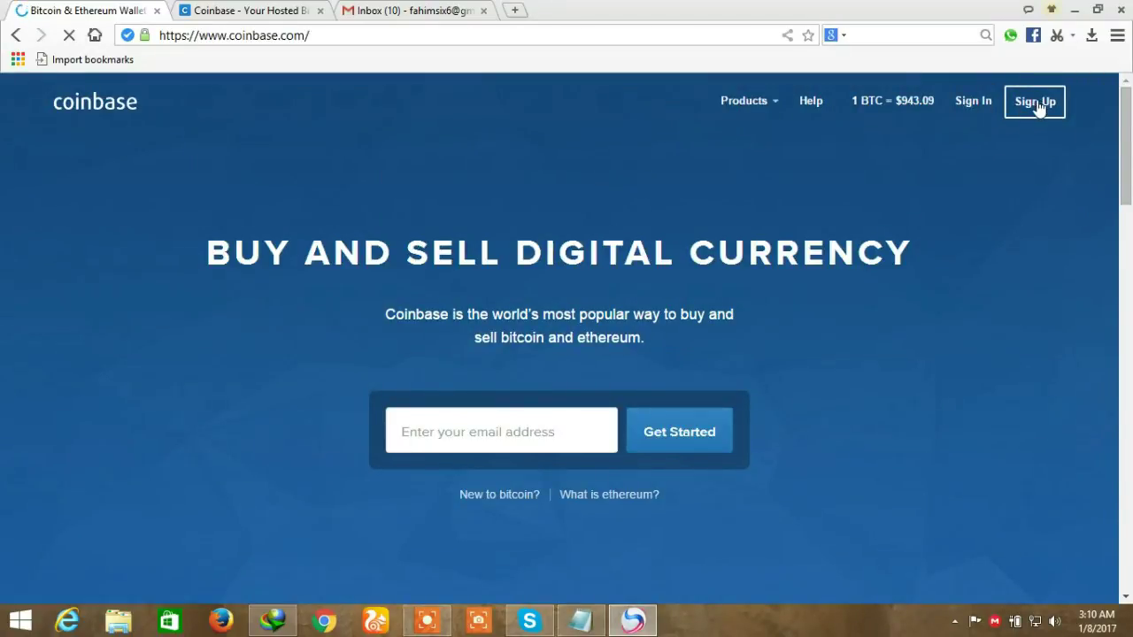
click(1021, 104)
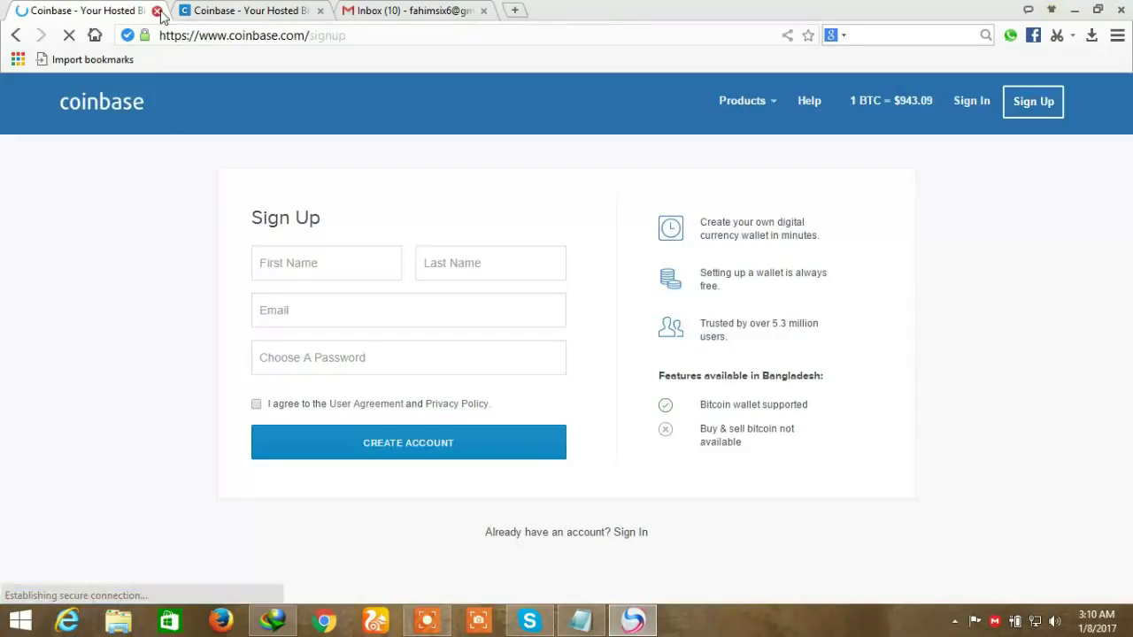
click(157, 10)
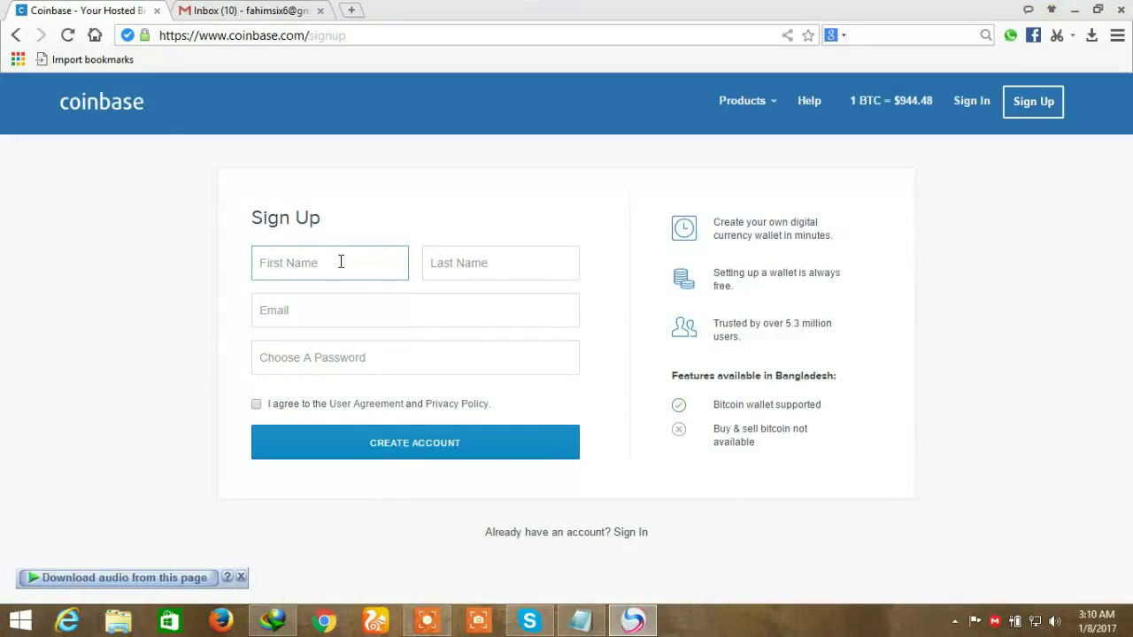
click(581, 621)
Review the Notepad line about entering any first and last name and email account.
scroll(382, 130, down, 1)
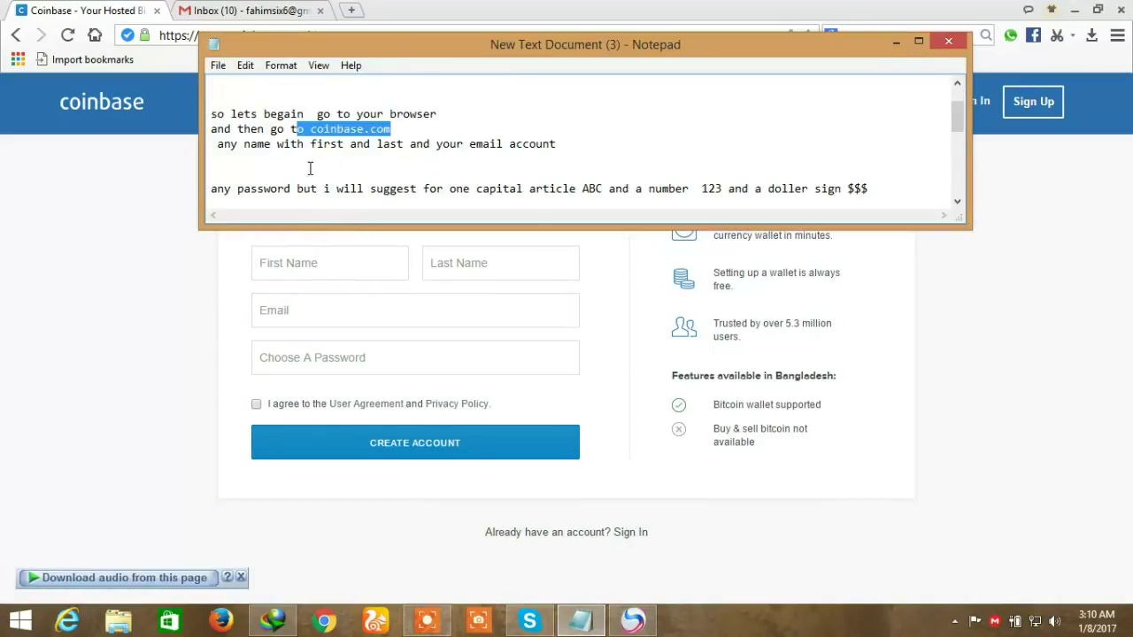
drag(305, 150, 567, 147)
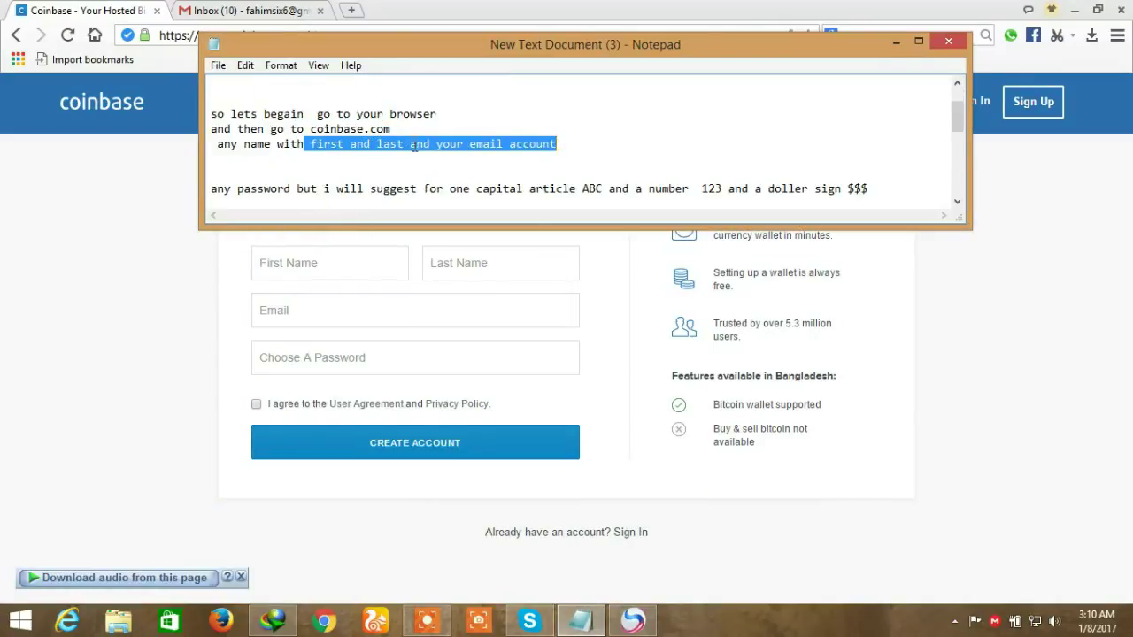
drag(467, 144, 211, 144)
drag(582, 144, 461, 146)
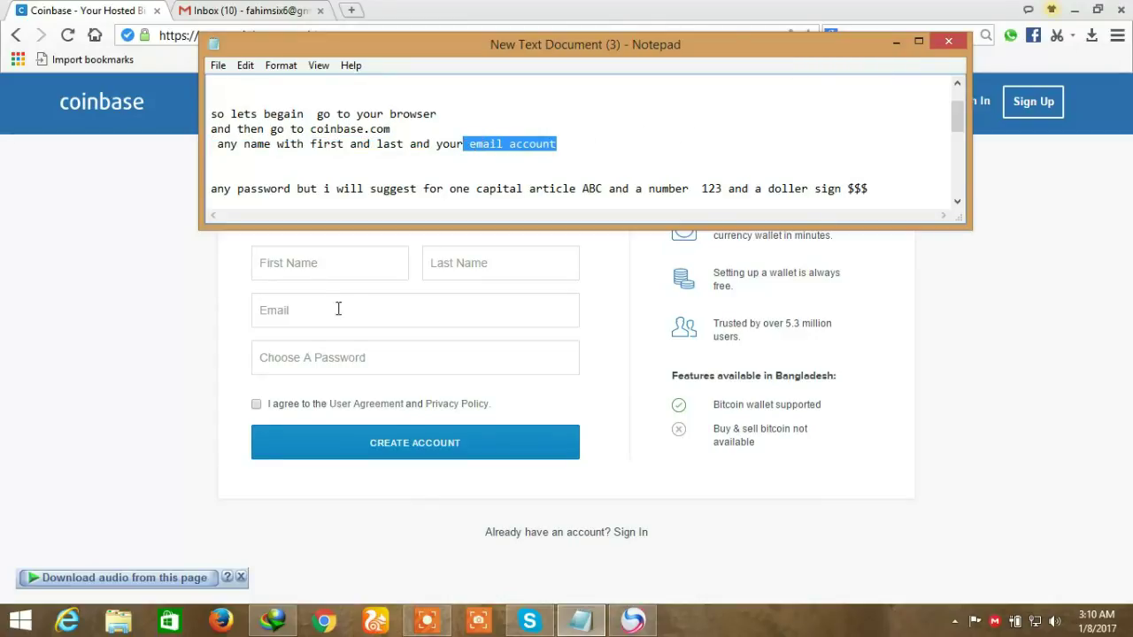
click(324, 268)
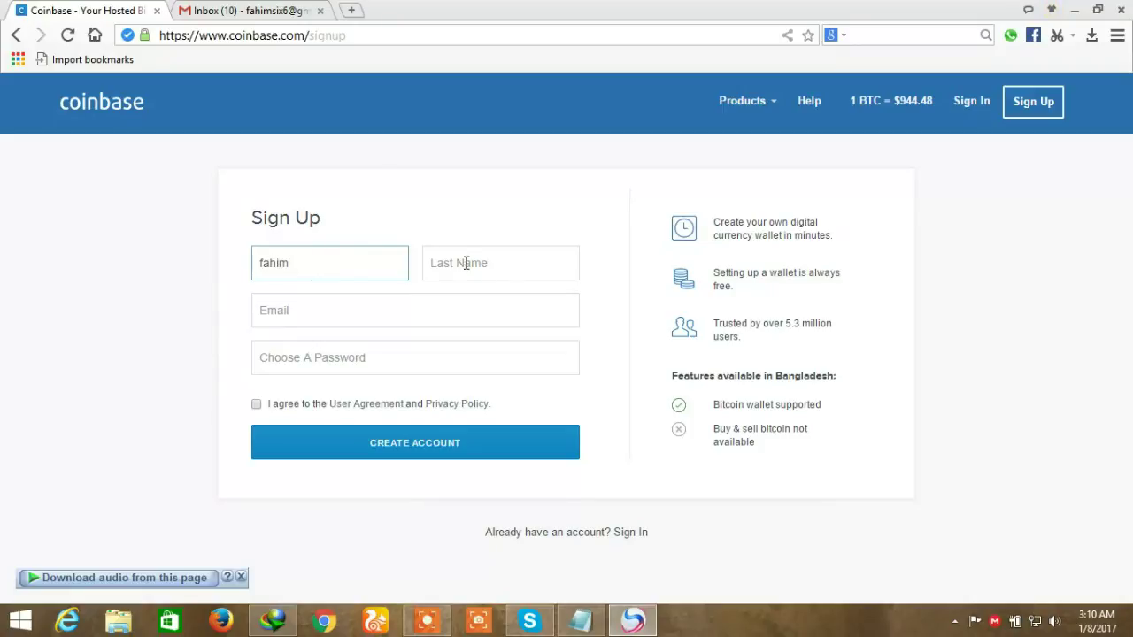
Enter the first name, last name and email address, dismissing the IDM warning.
click(466, 263)
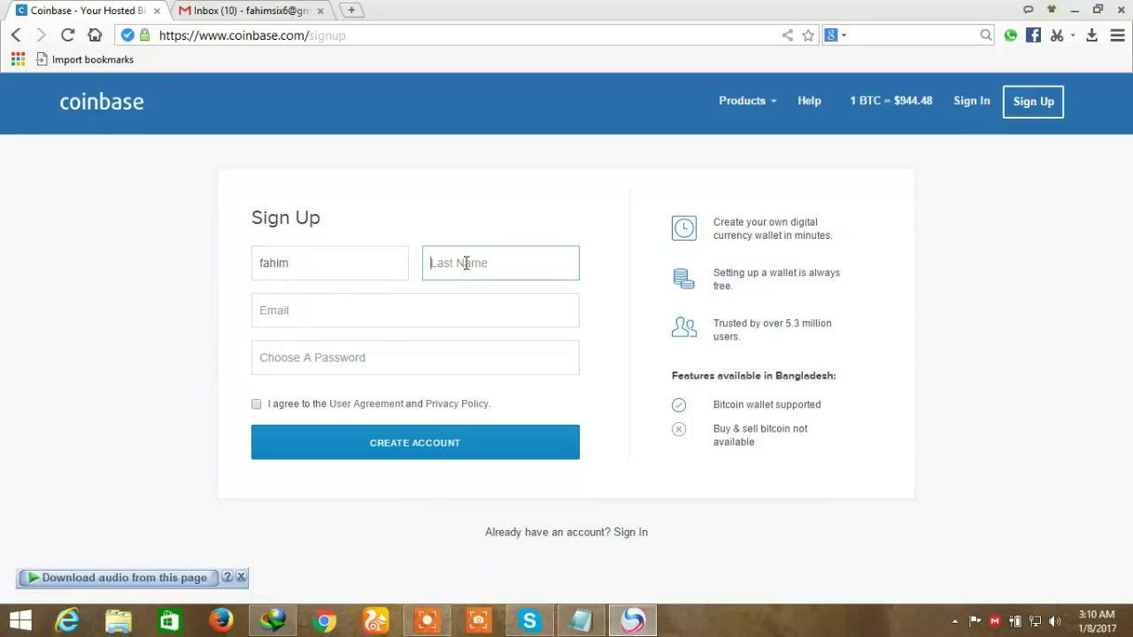
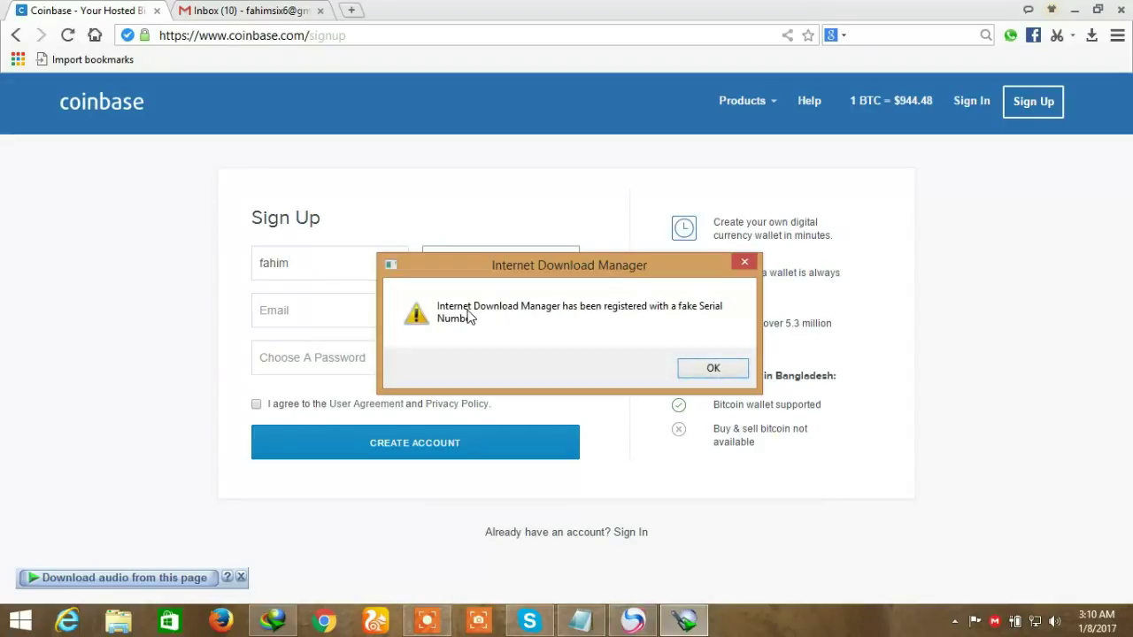
click(686, 370)
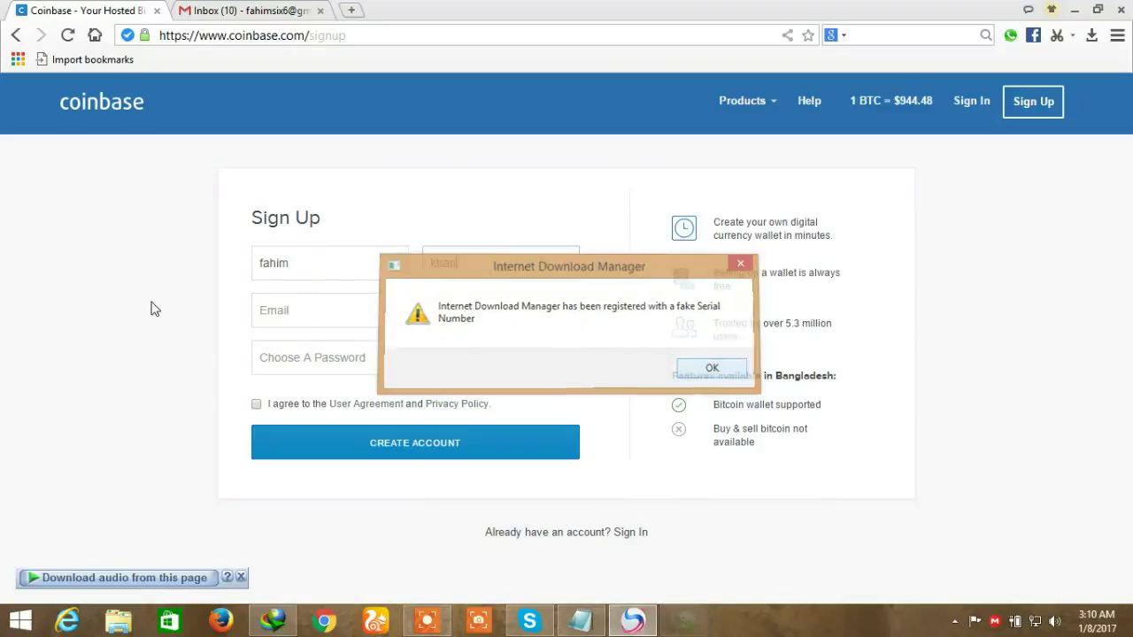
click(266, 315)
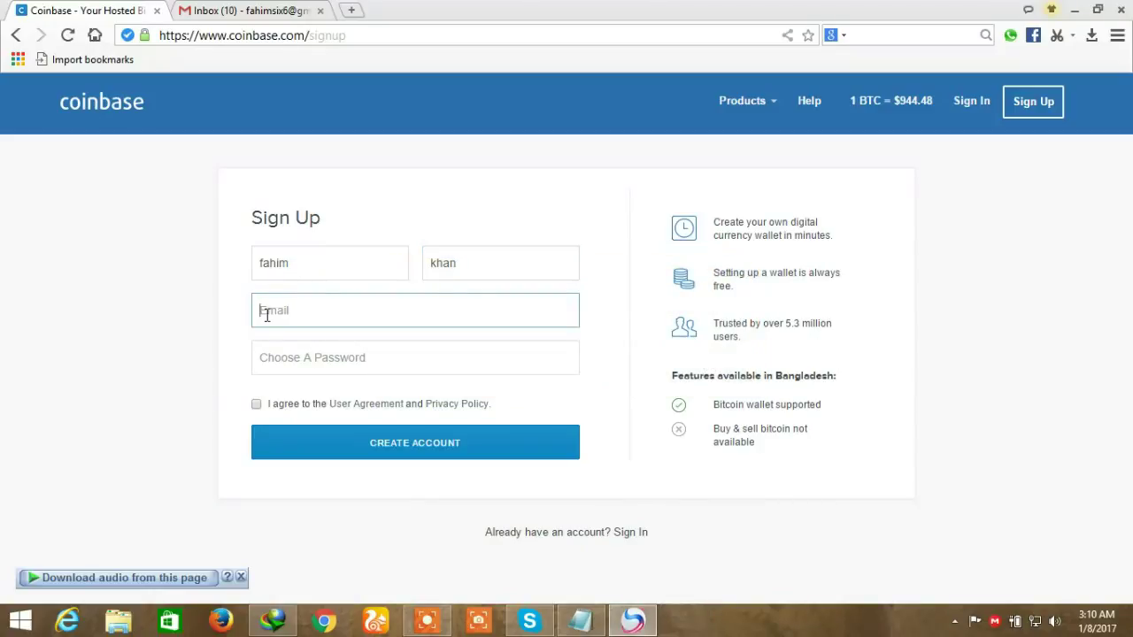
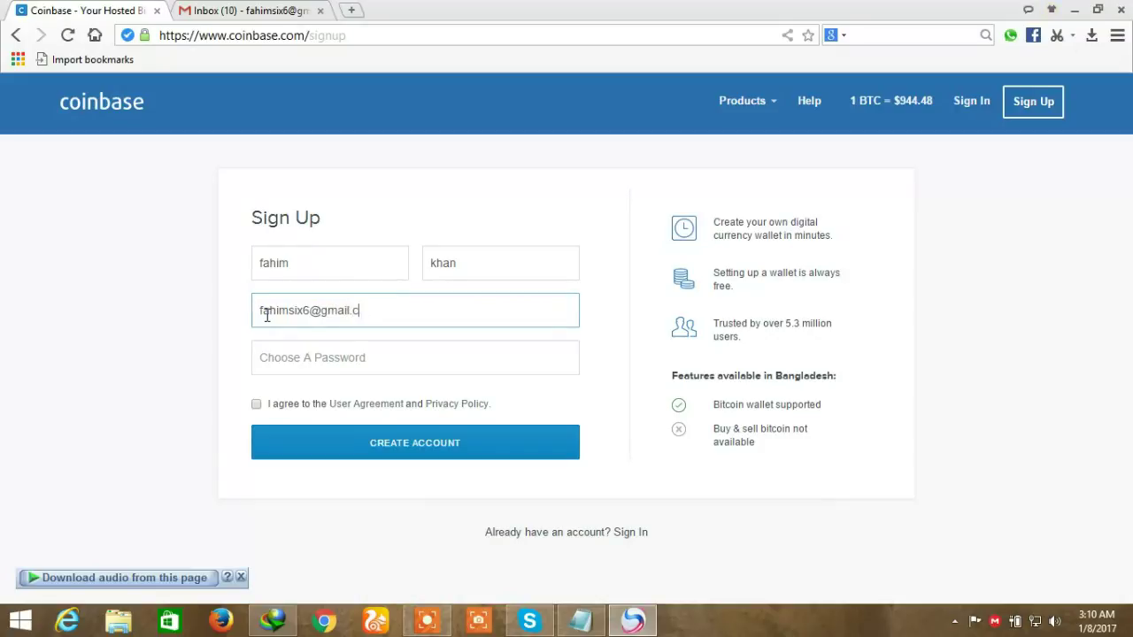
click(386, 347)
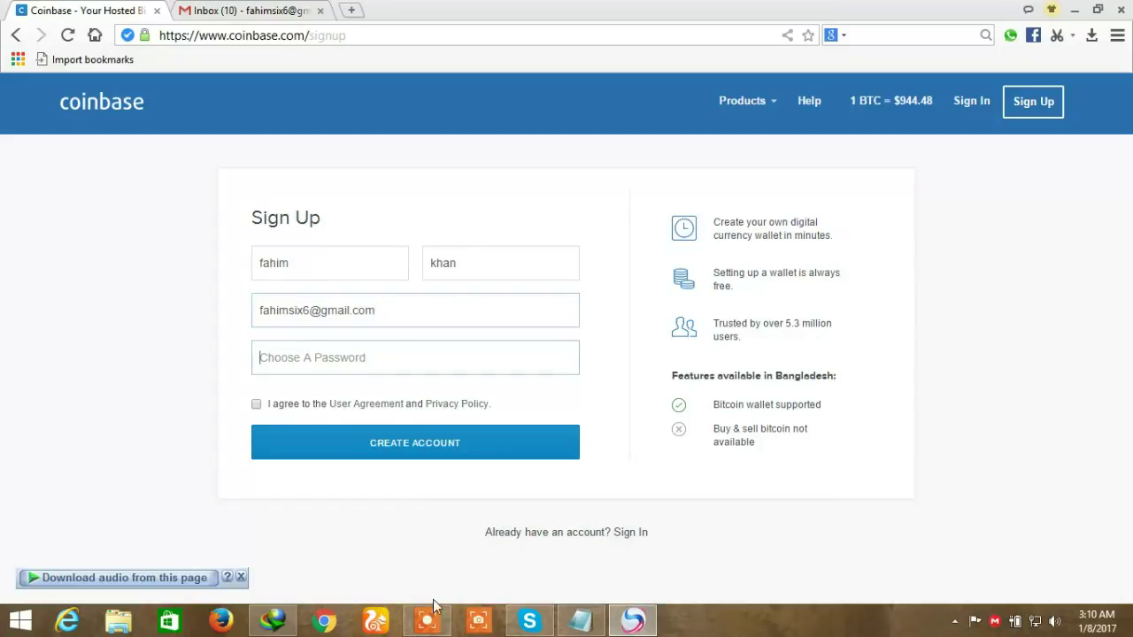
click(578, 620)
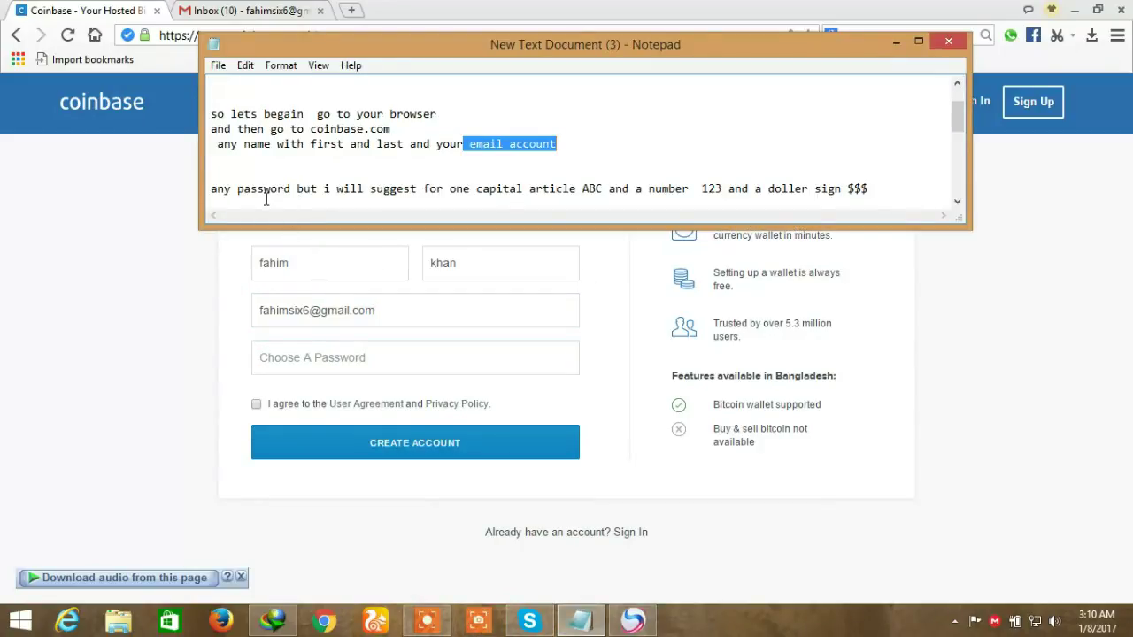
drag(310, 189, 608, 192)
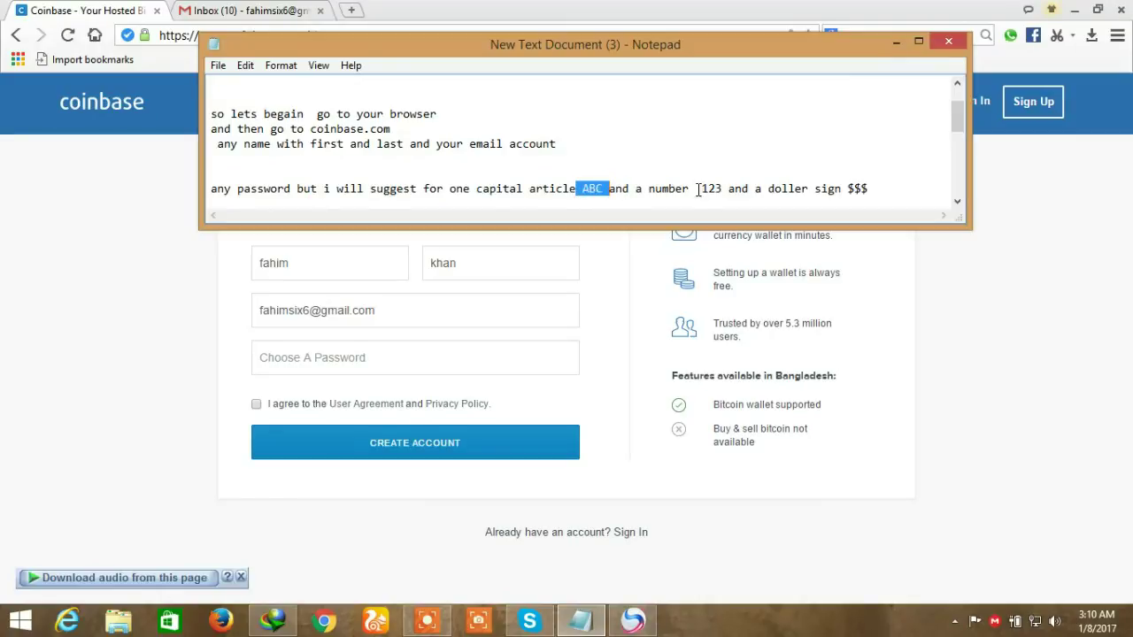
drag(698, 191, 728, 191)
drag(847, 188, 868, 188)
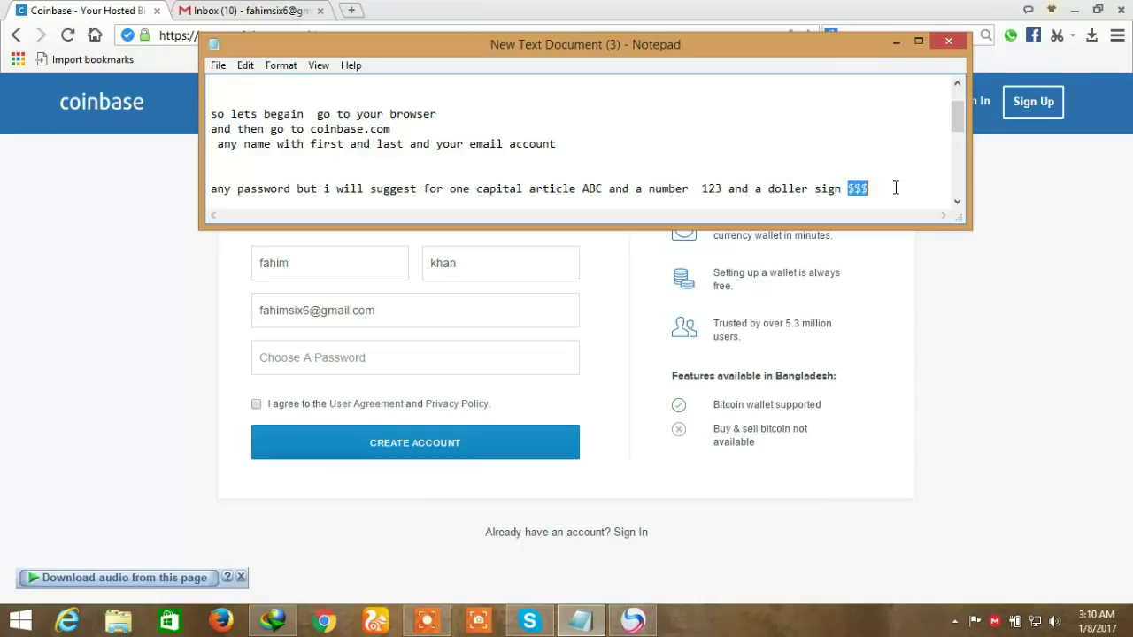
click(887, 43)
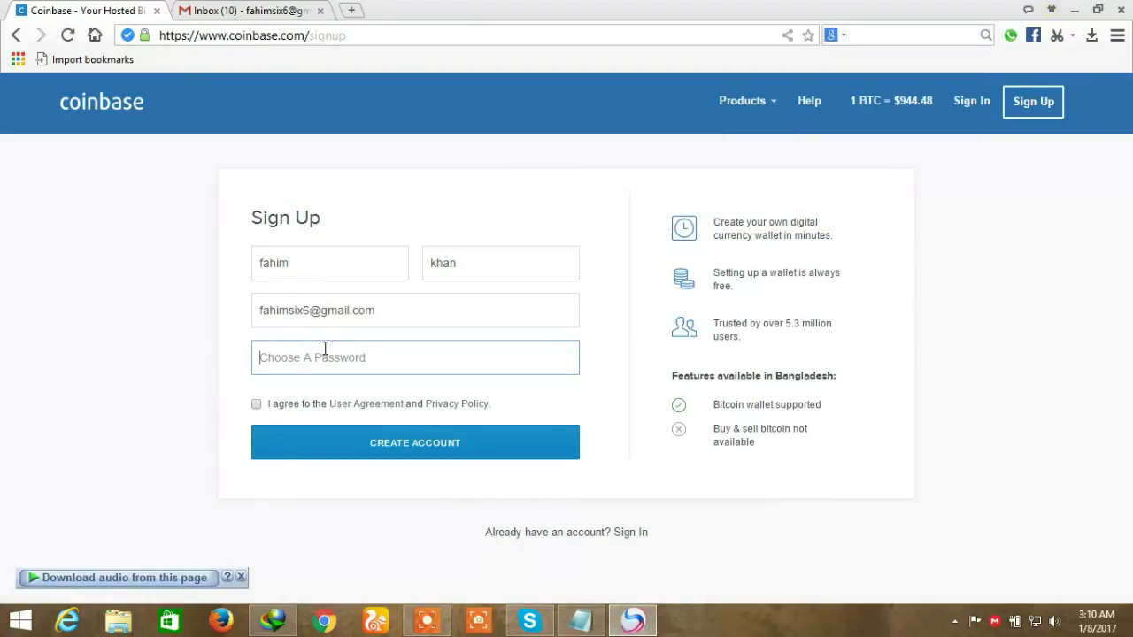
Enter a password, accept the user agreement and create the account.
click(270, 407)
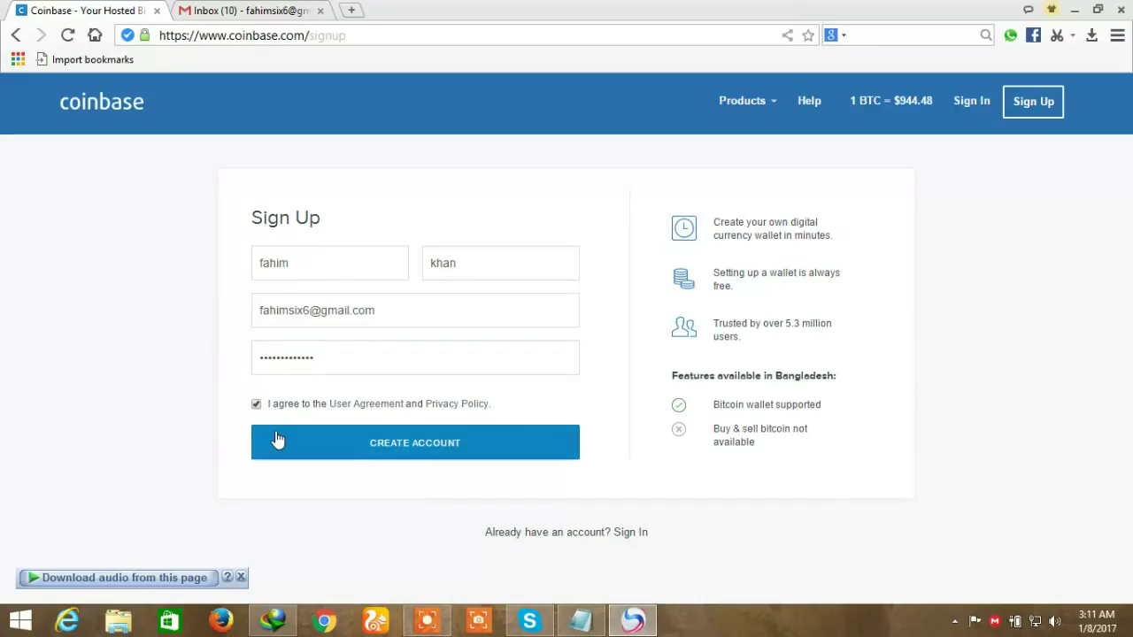
click(276, 434)
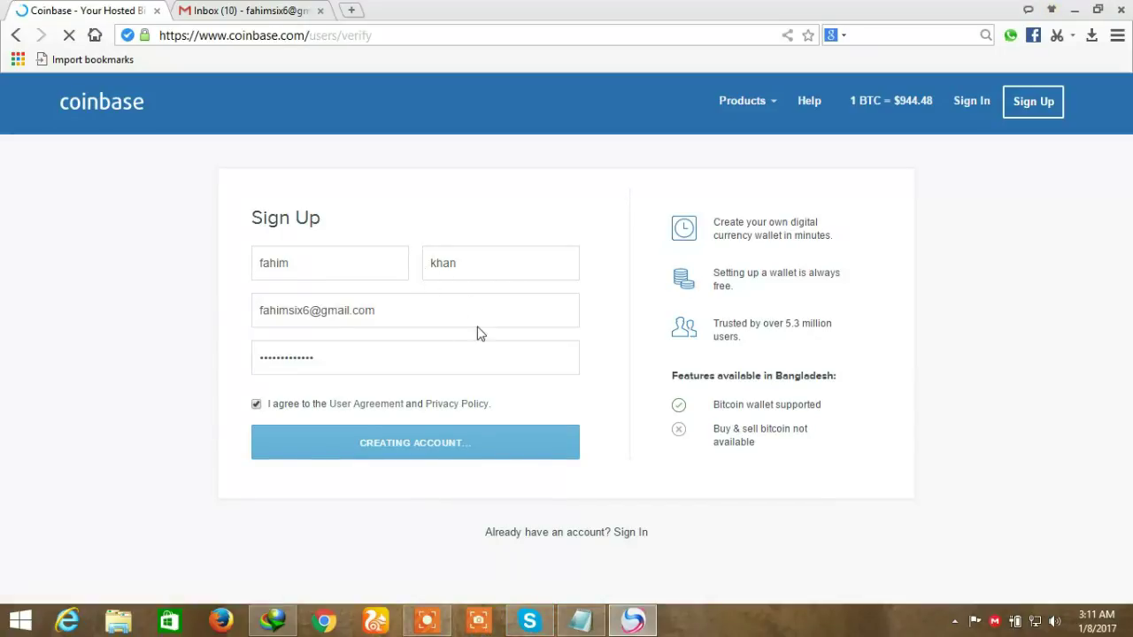
Check the notes on approving through mail, then switch to the Gmail inbox tab.
double_click(686, 336)
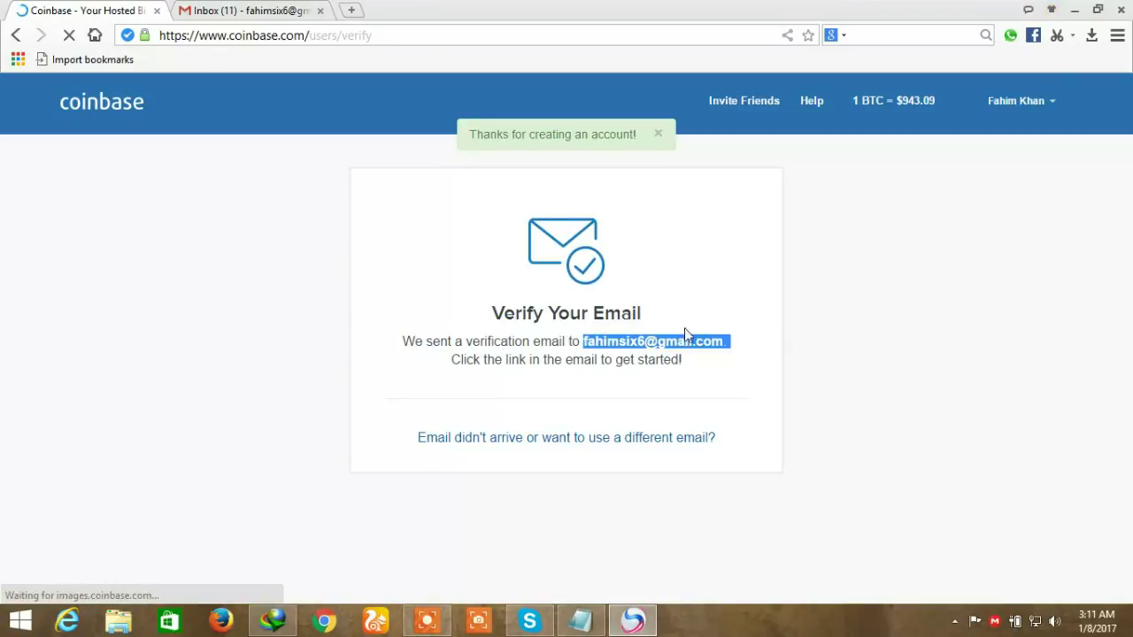
mouse_move(686, 336)
mouse_down()
mouse_move(690, 475)
mouse_move(973, 285)
mouse_up()
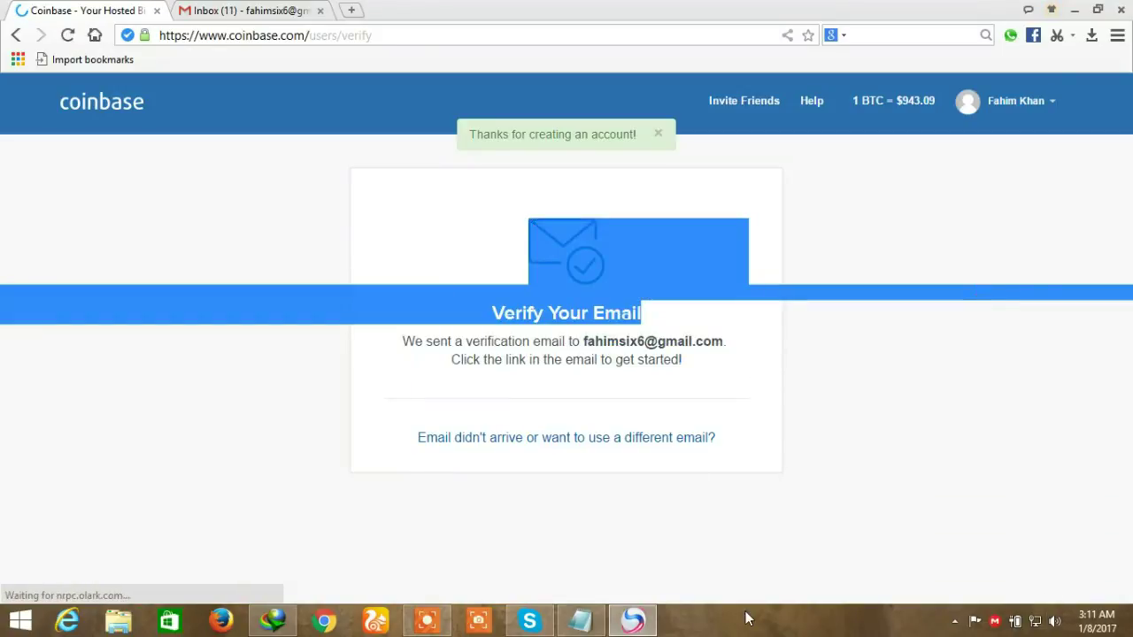
click(581, 620)
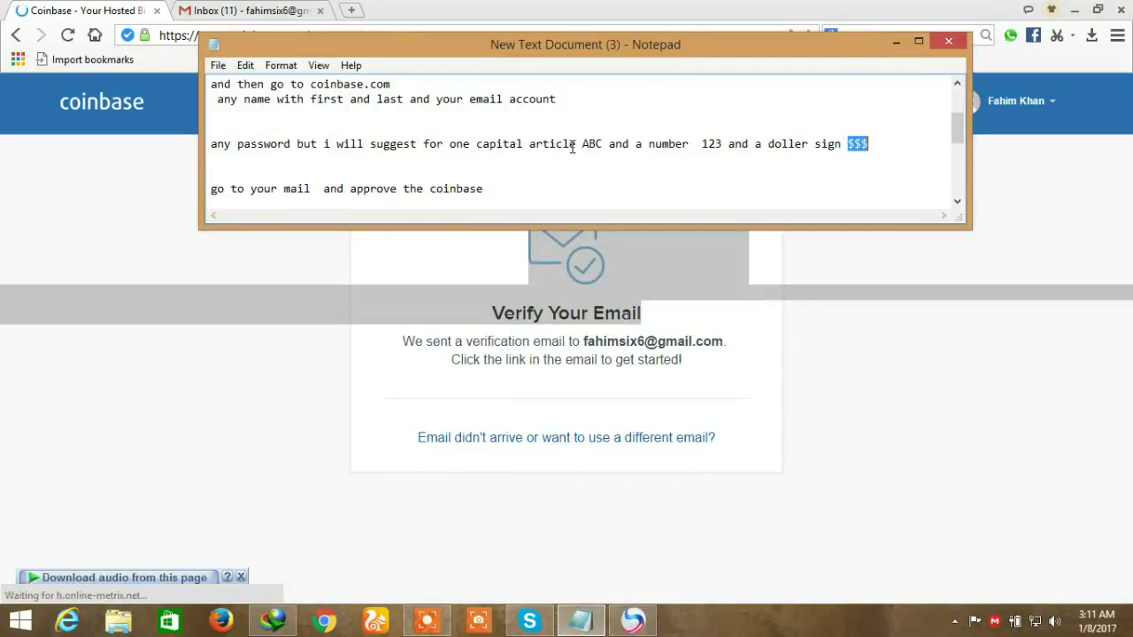
drag(289, 189, 509, 183)
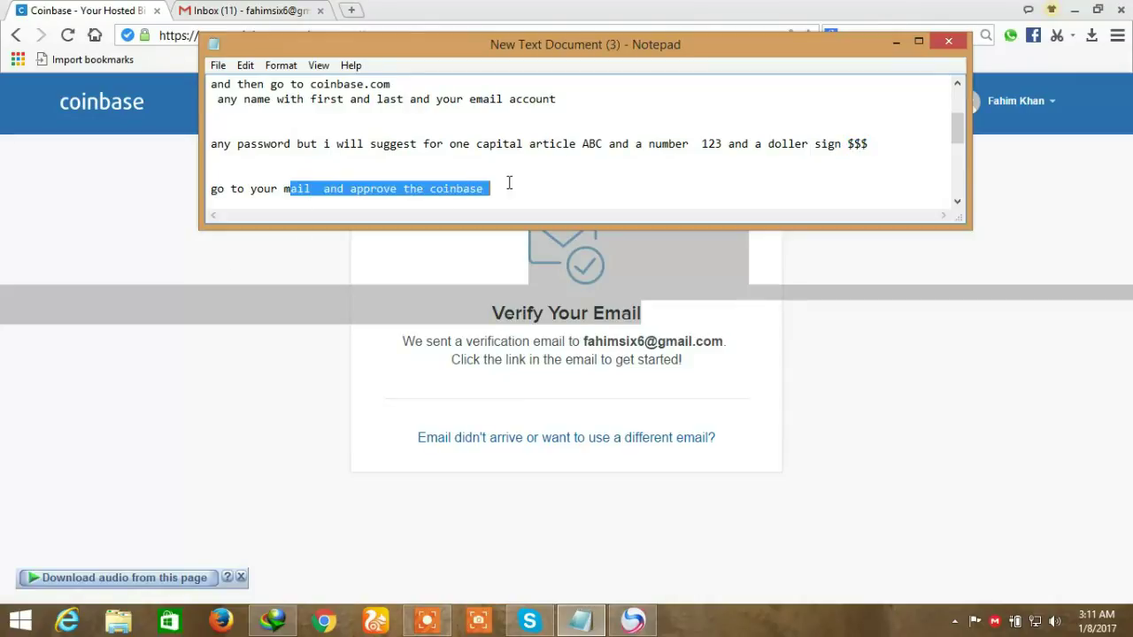
click(896, 40)
click(248, 10)
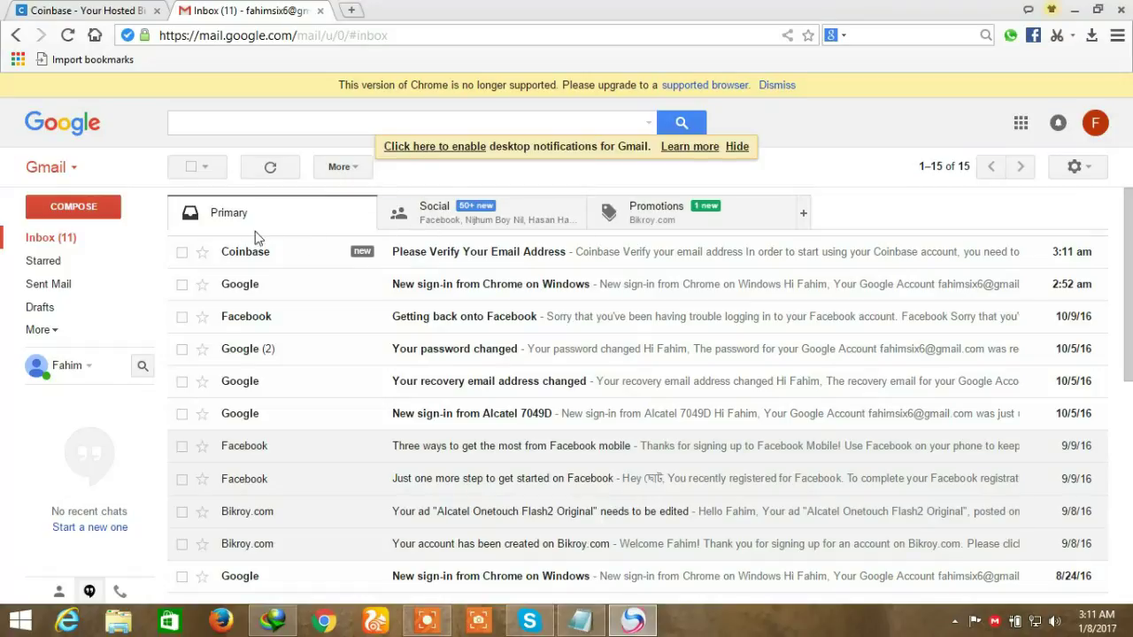
Open Coinbase's 'Please Verify Your Email Address' message and confirm the address.
click(258, 264)
click(430, 254)
scroll(567, 382, down, 2)
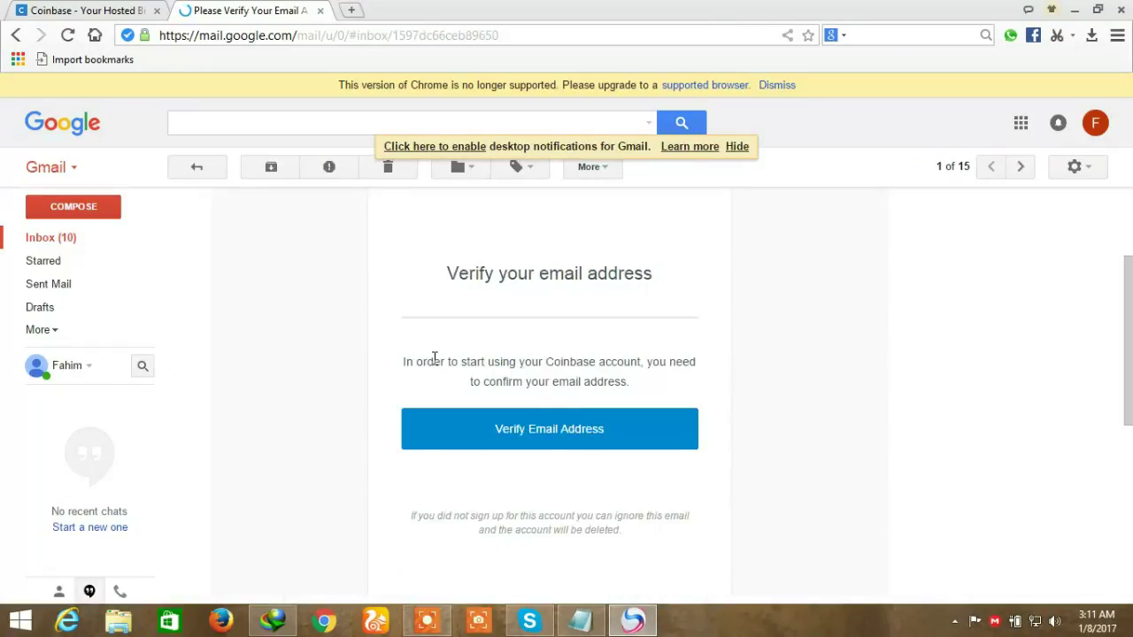
click(527, 435)
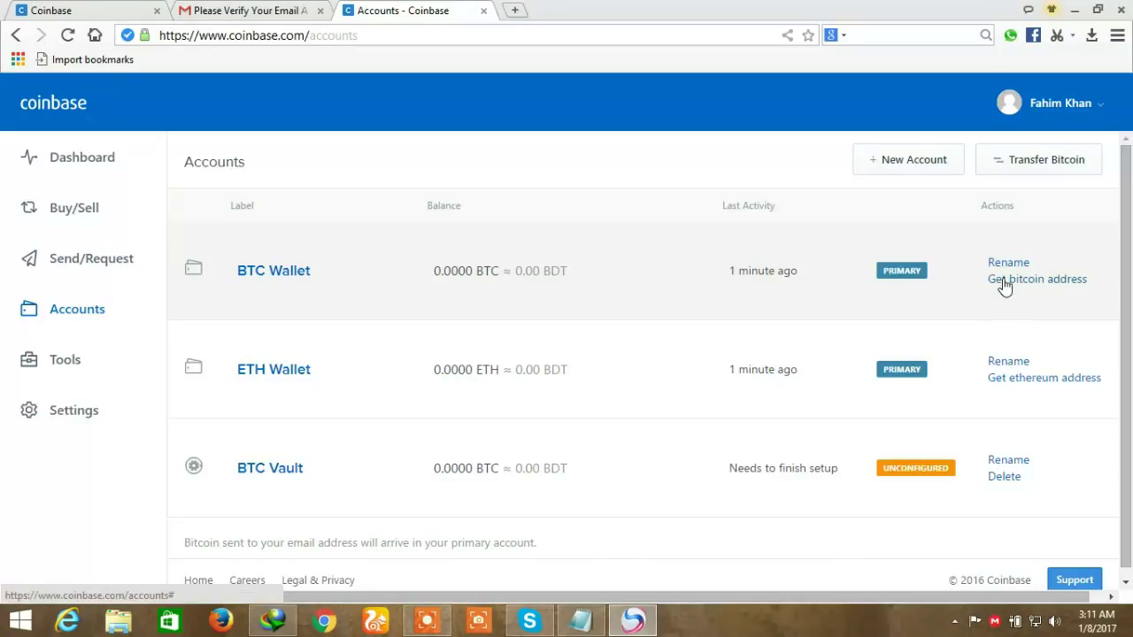
Show the BTC Wallet's bitcoin address and check the notes on copying your id.
click(1004, 281)
key(alt+Tab)
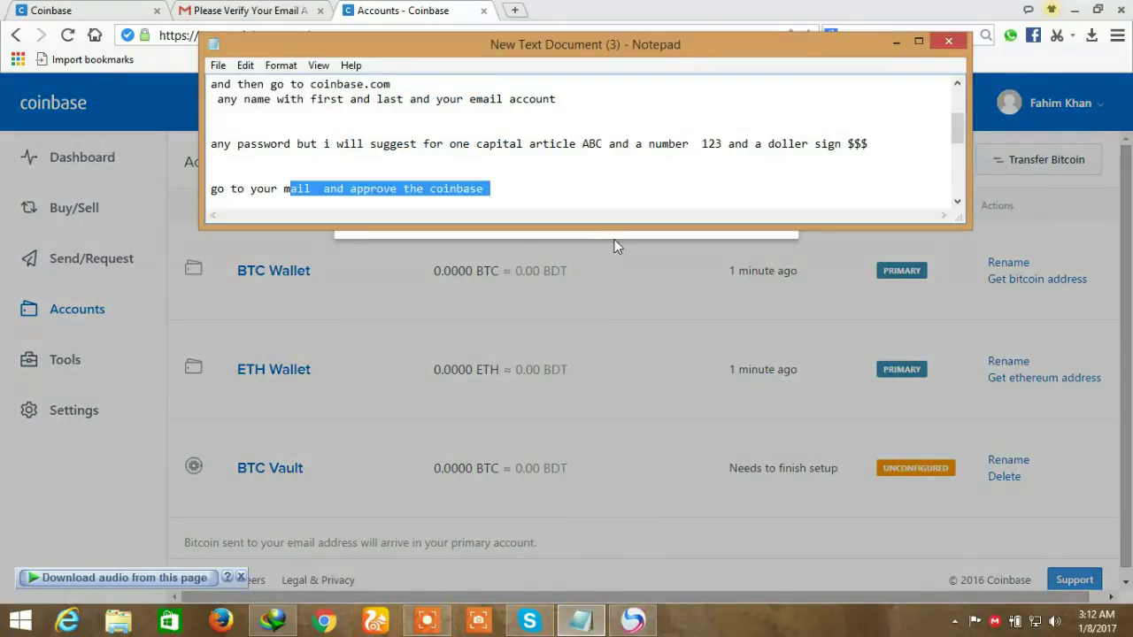
scroll(617, 170, down, 1)
scroll(687, 136, down, 1)
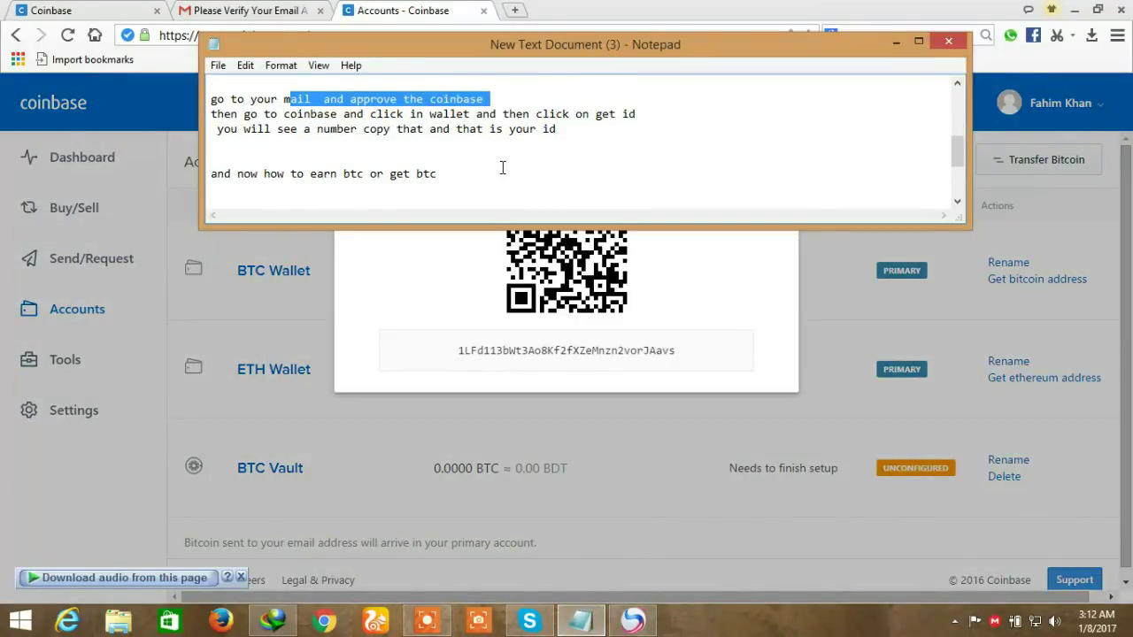
scroll(506, 148, down, 1)
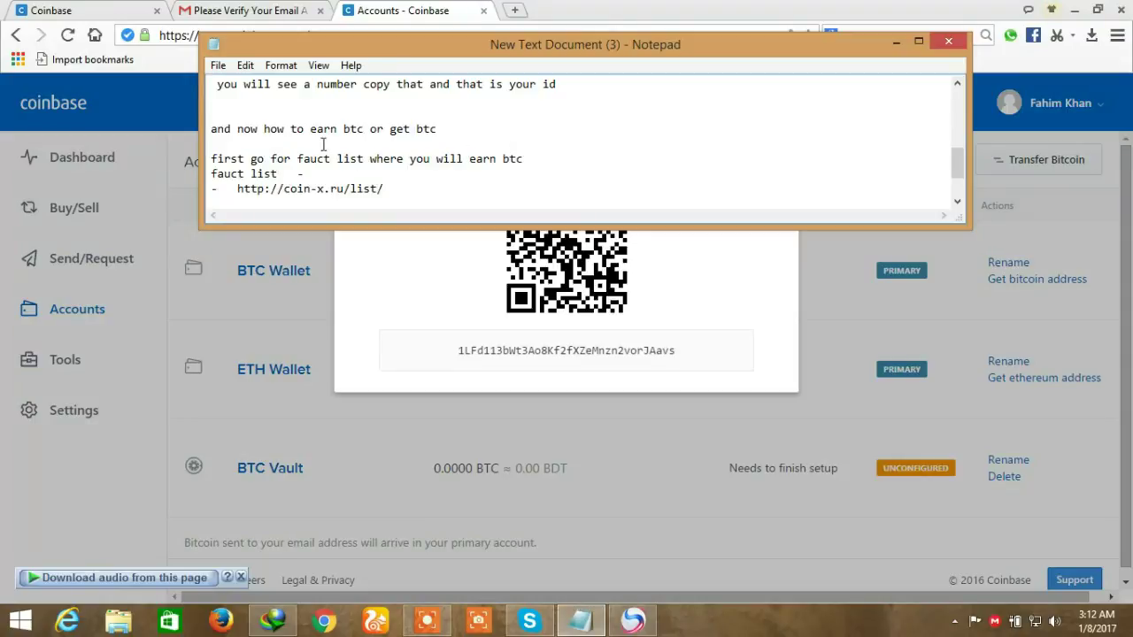
scroll(341, 130, up, 1)
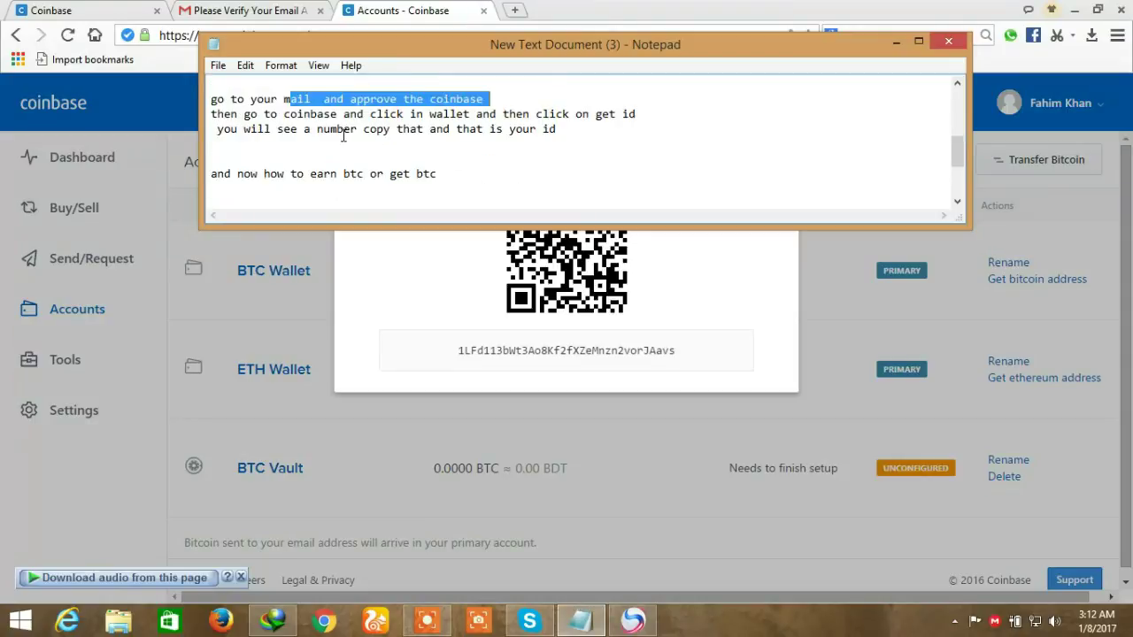
click(389, 141)
drag(535, 129, 559, 128)
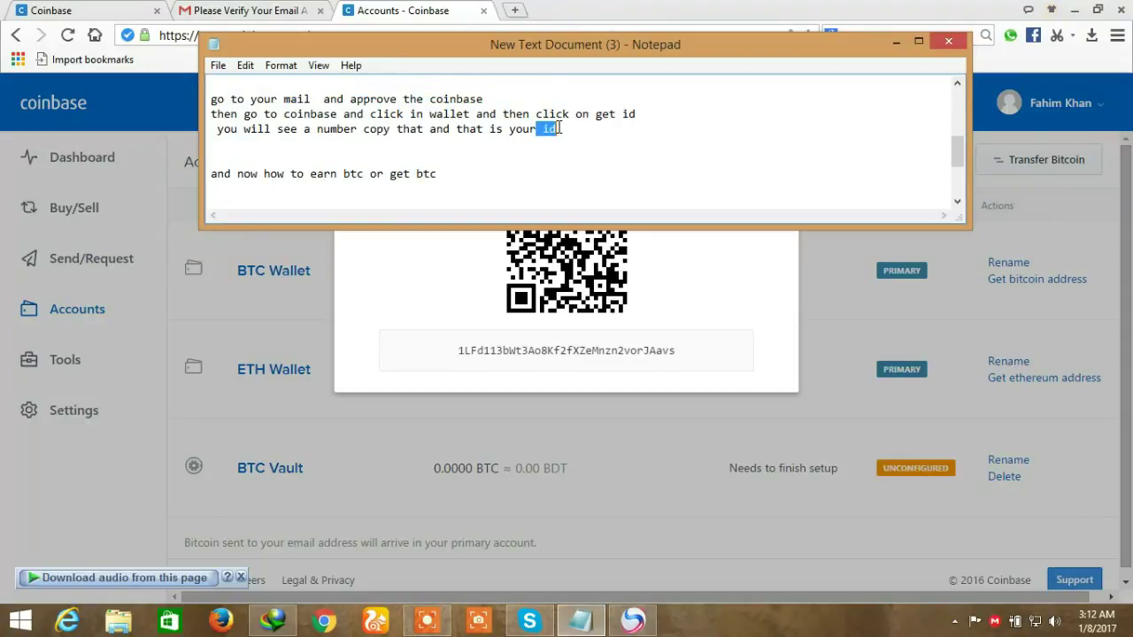
drag(367, 130, 563, 130)
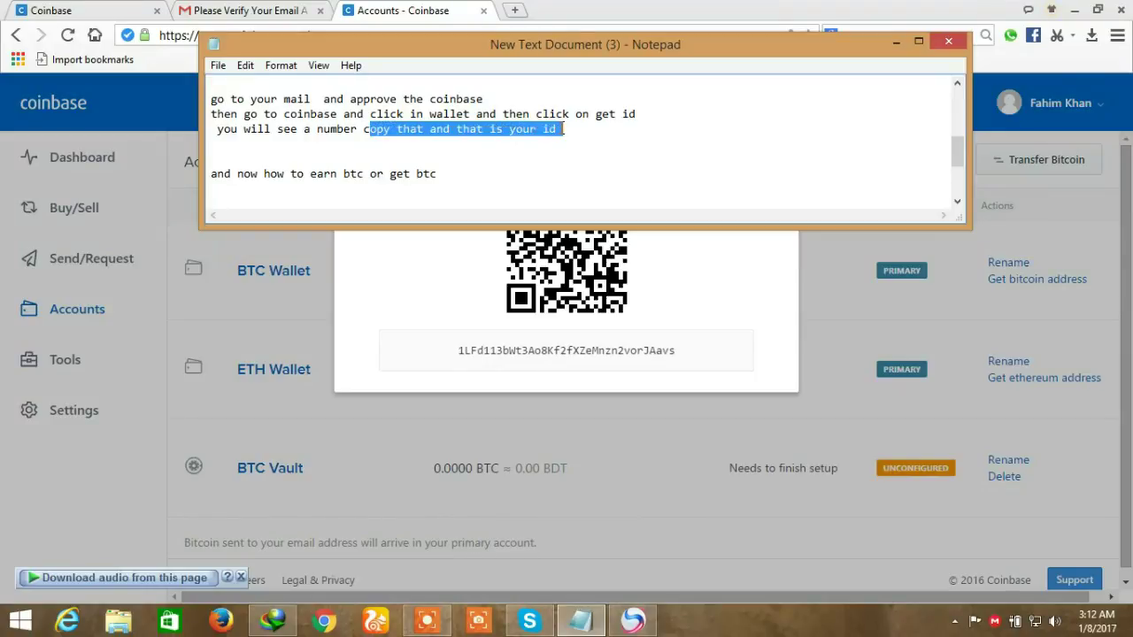
click(896, 43)
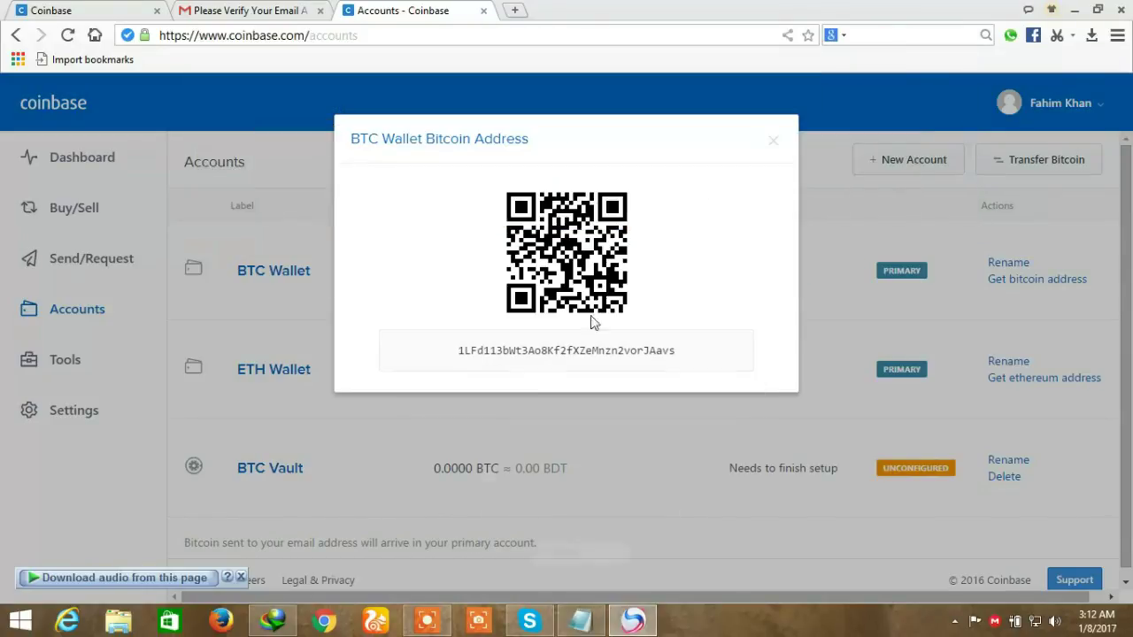
Copy the bitcoin address and close the address window.
double_click(556, 352)
right_click(556, 352)
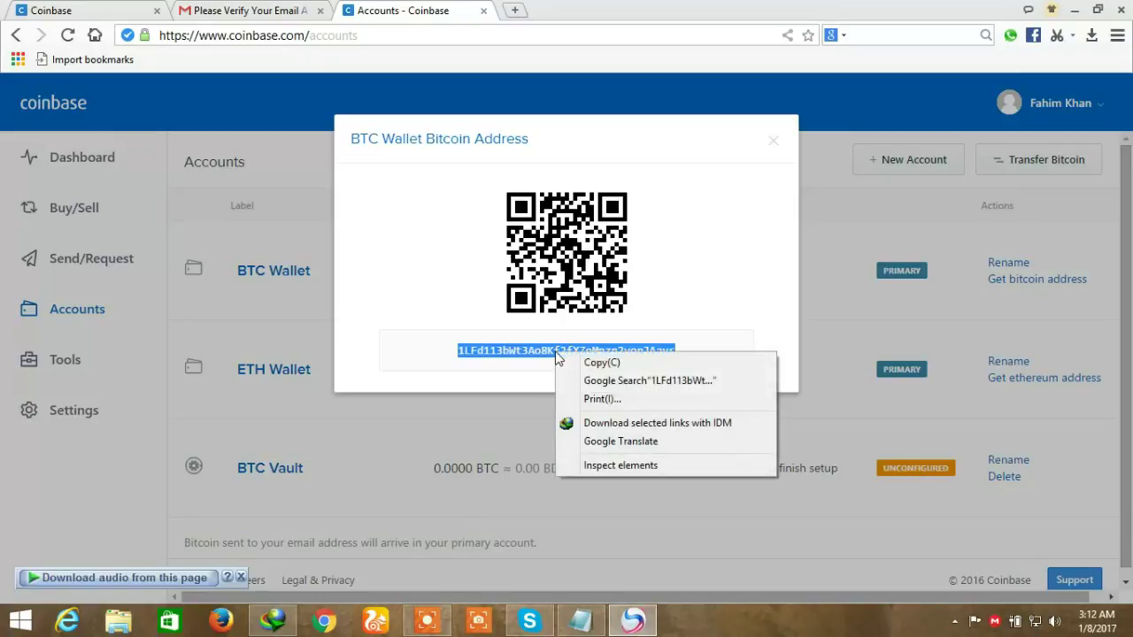
click(594, 363)
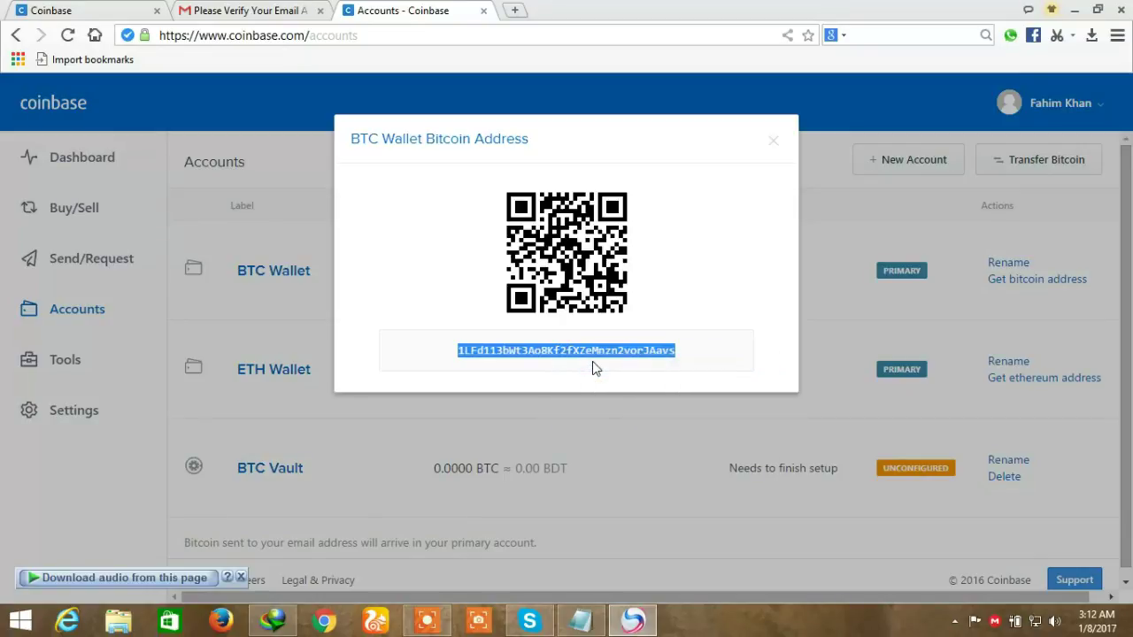
click(660, 479)
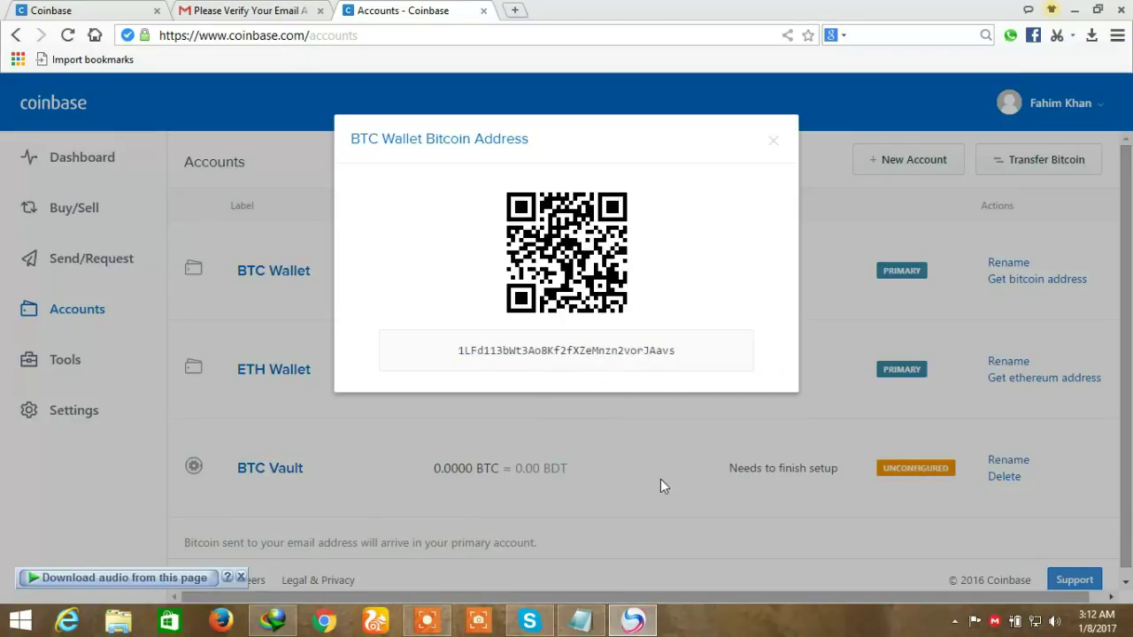
Bring the notes back up at the line 'and now how to earn btc or get btc'.
click(581, 619)
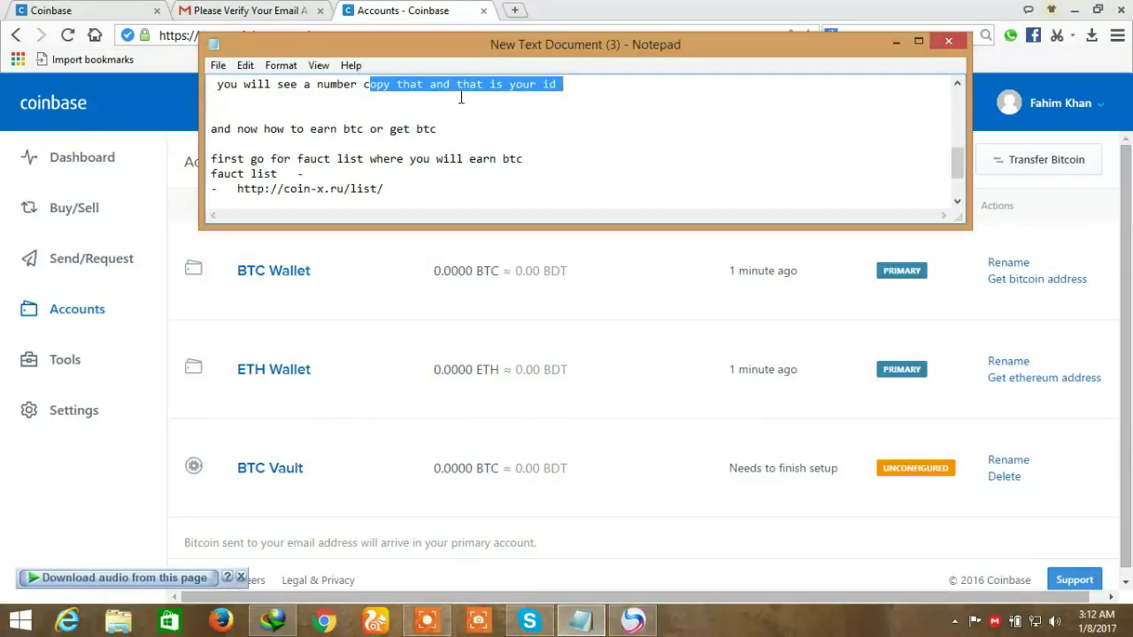
click(217, 129)
shift+click(467, 122)
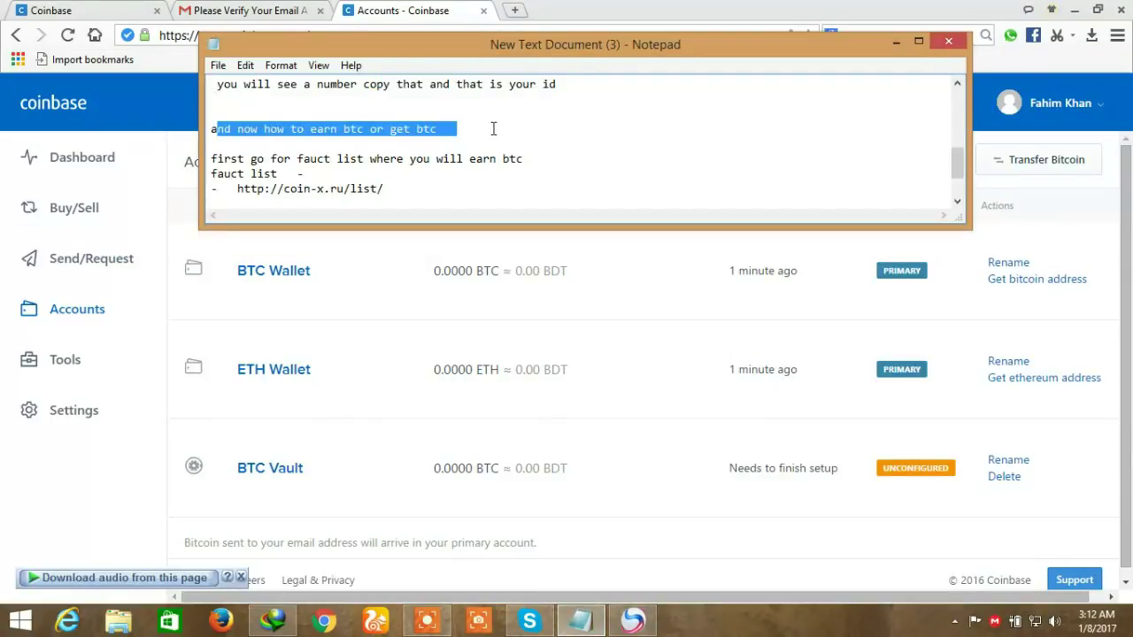